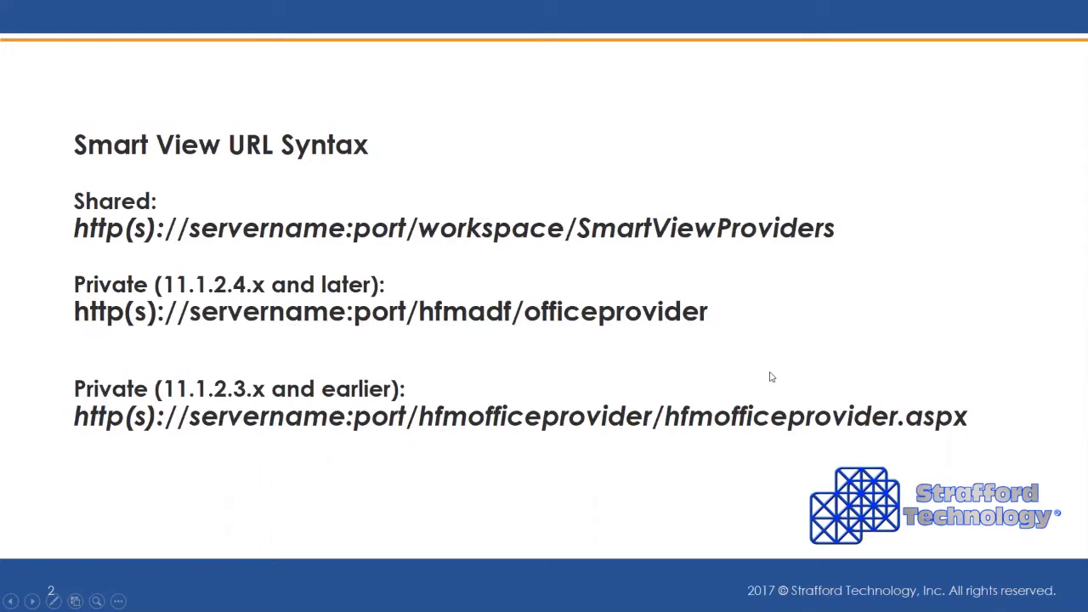
Switch to Excel and review the Shared Connections URL in the advanced Smart View options without changing it.
key(alt+Tab)
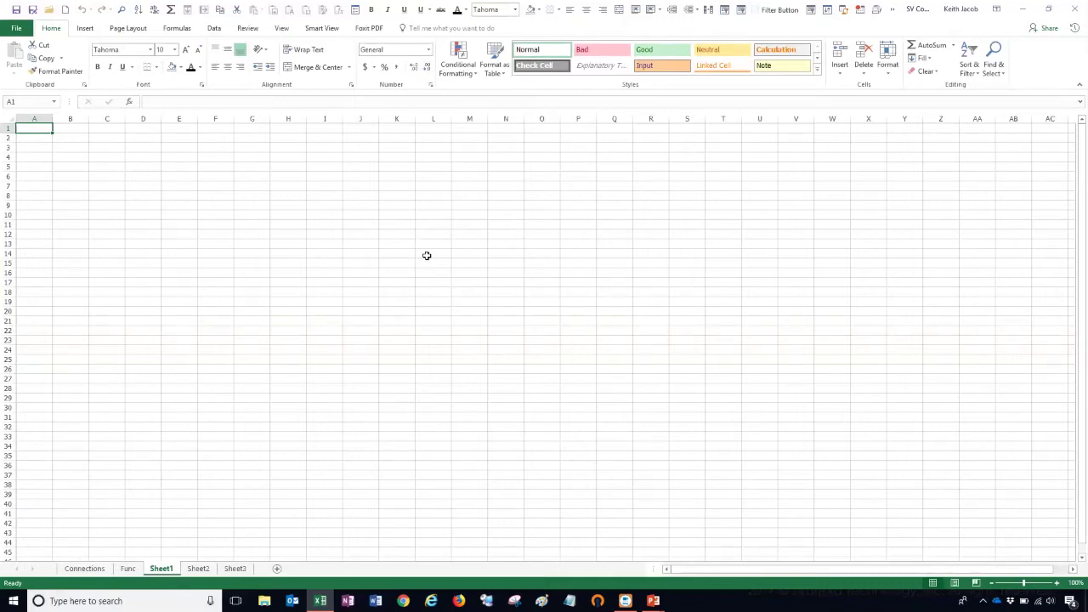
click(331, 28)
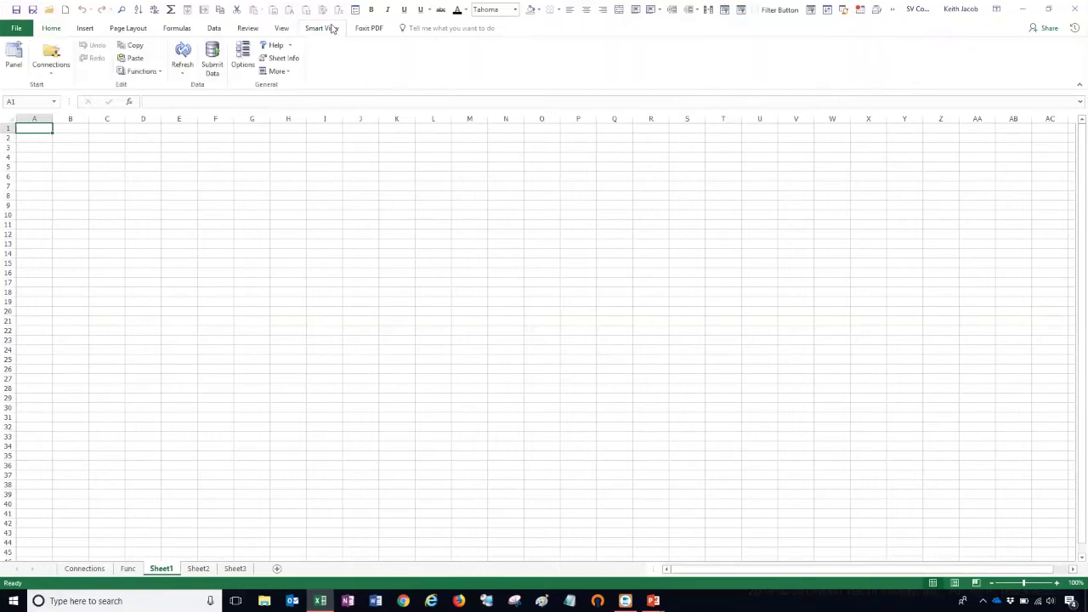
click(244, 56)
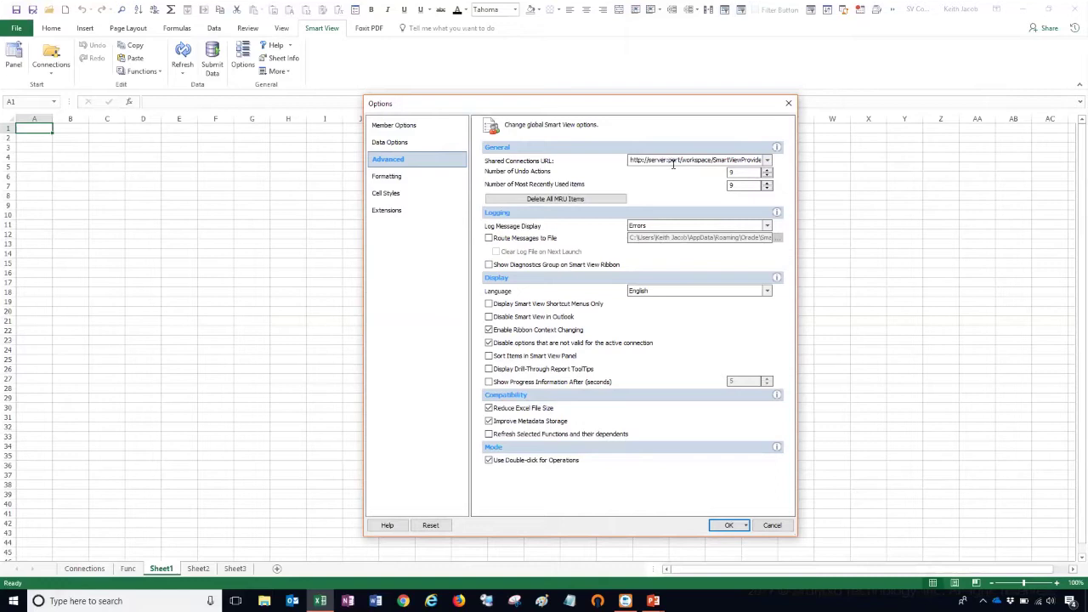
click(773, 528)
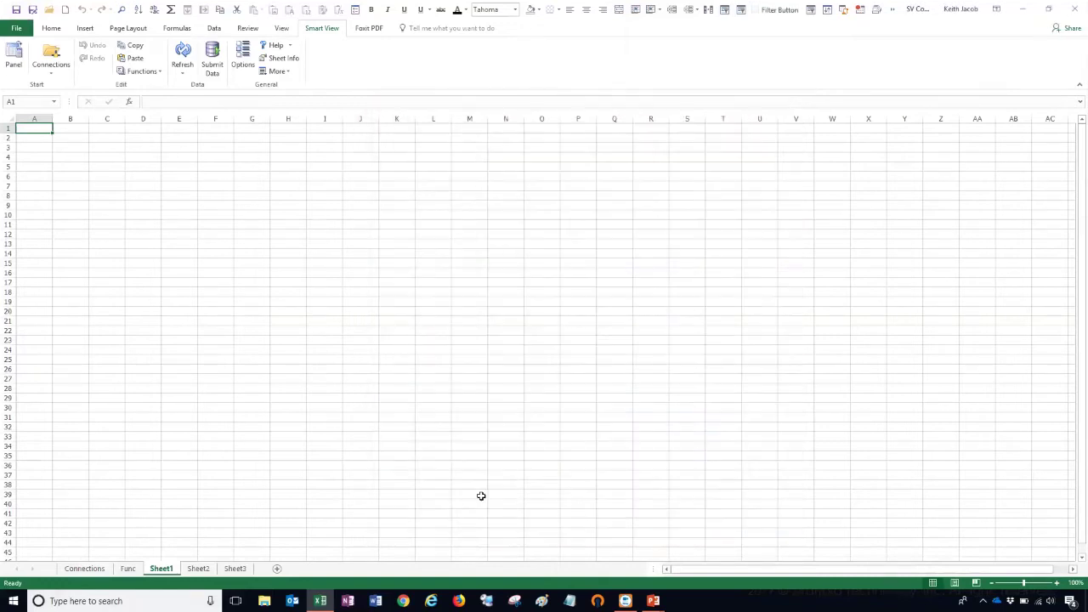
Copy the PROD environment's shared connection URL from cell B11 of the Connections sheet.
click(84, 569)
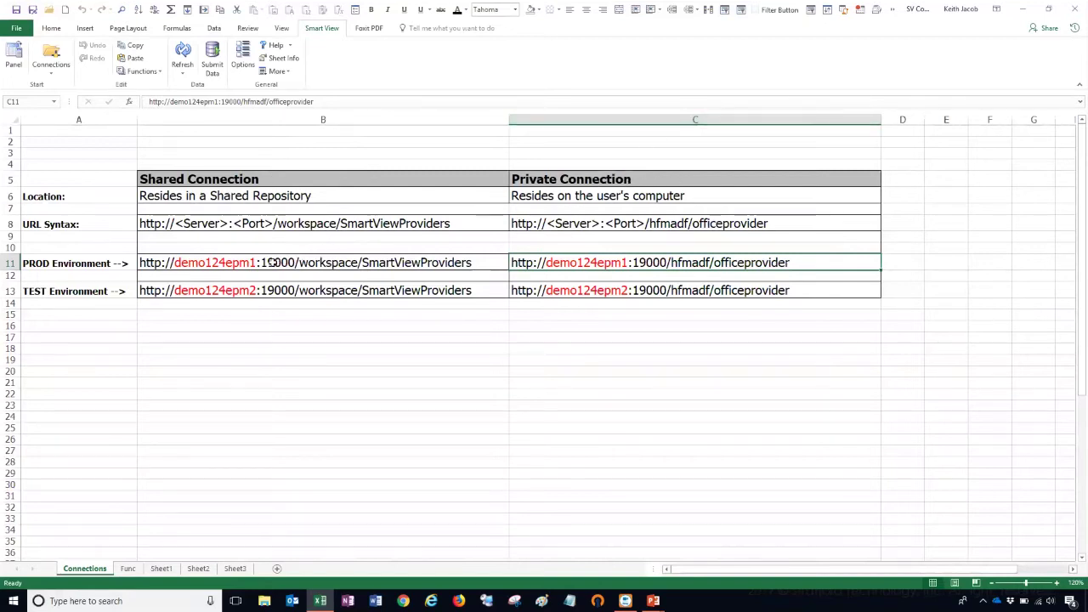
click(88, 263)
click(91, 291)
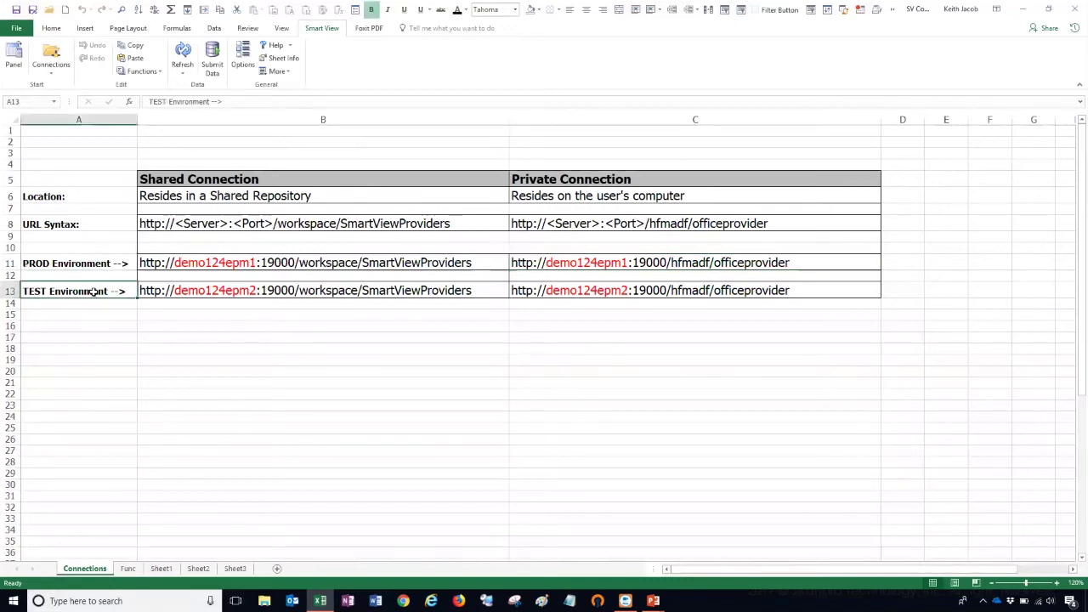
click(276, 267)
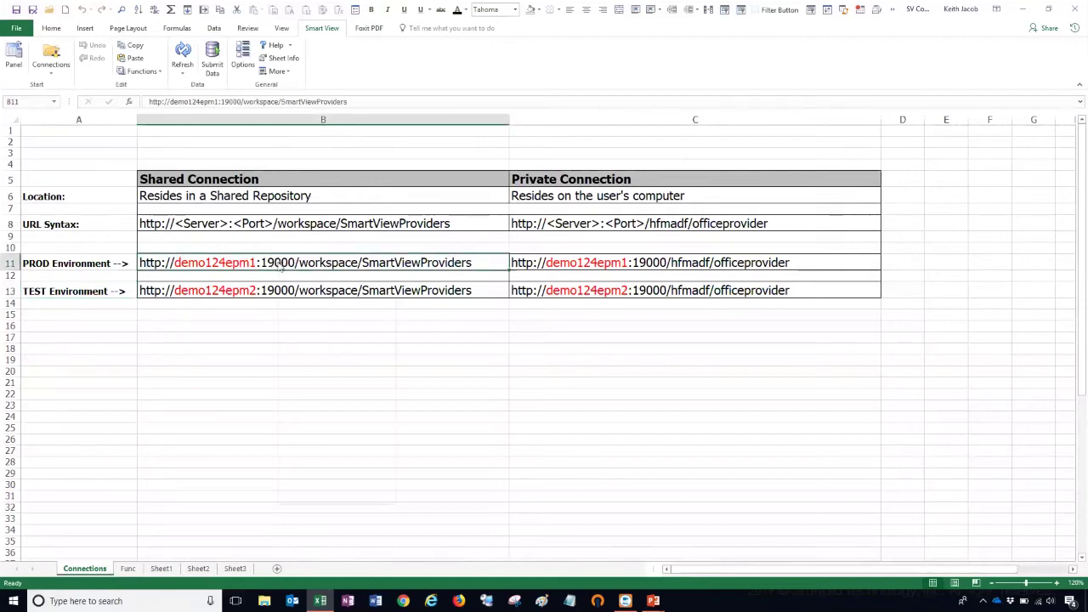
right_click(280, 267)
click(306, 284)
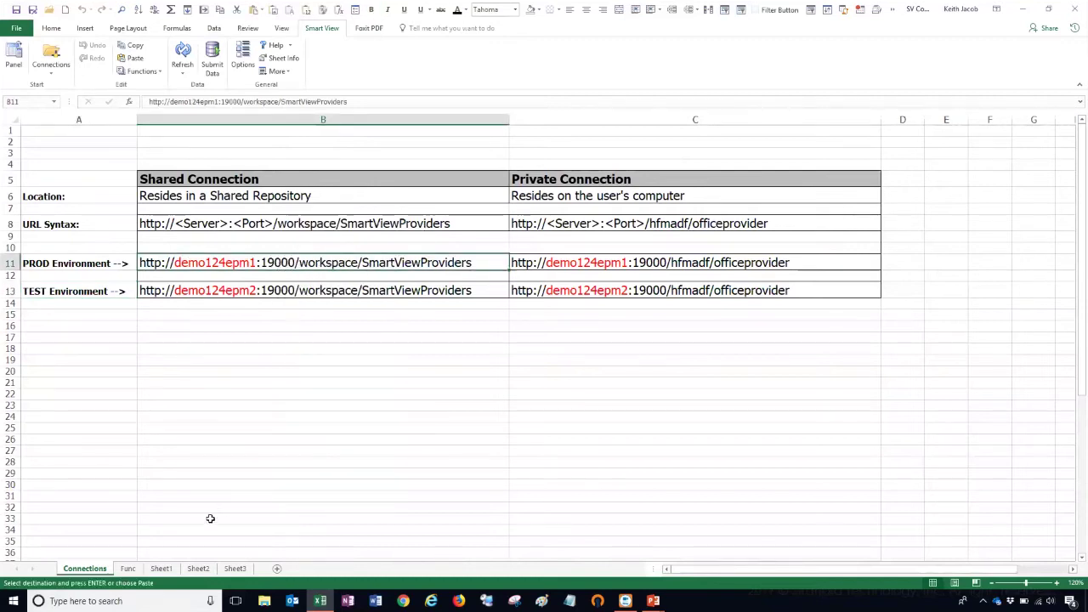
click(161, 568)
click(242, 57)
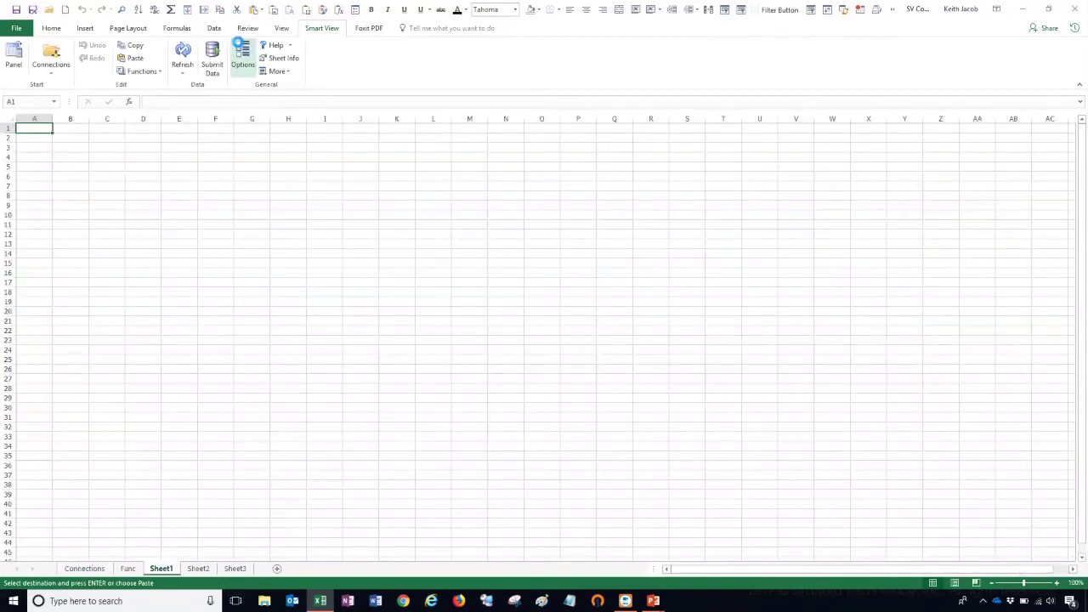
triple_click(690, 161)
right_click(690, 161)
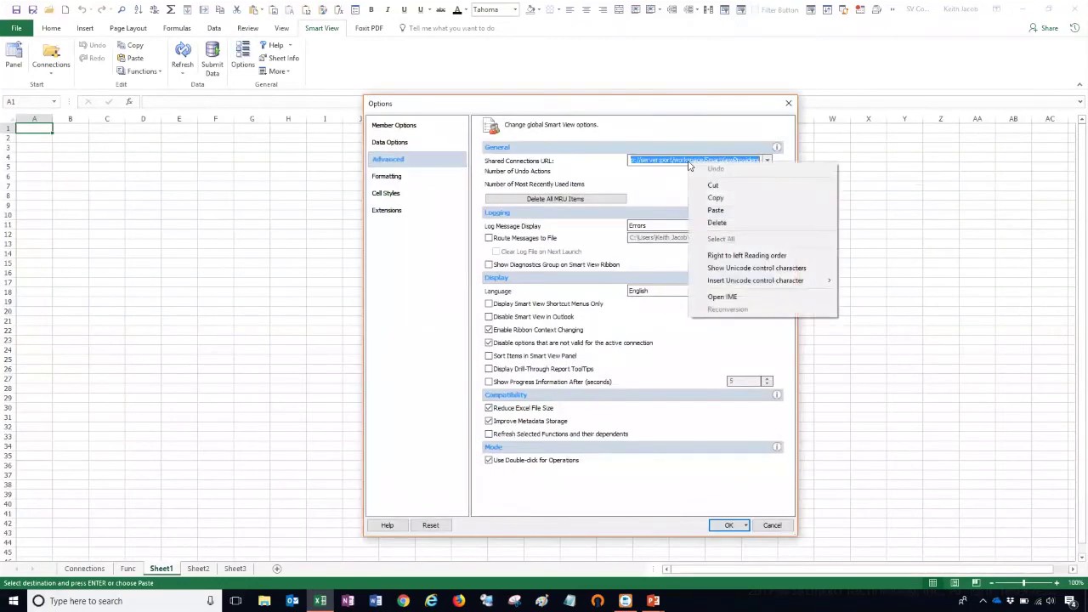
click(732, 211)
key(Home)
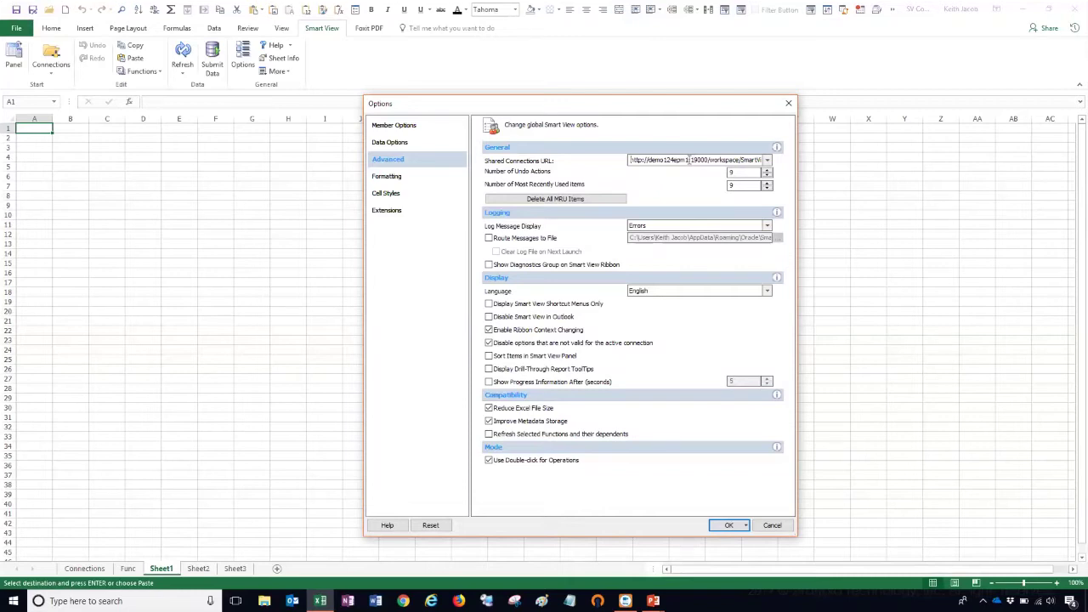
click(727, 525)
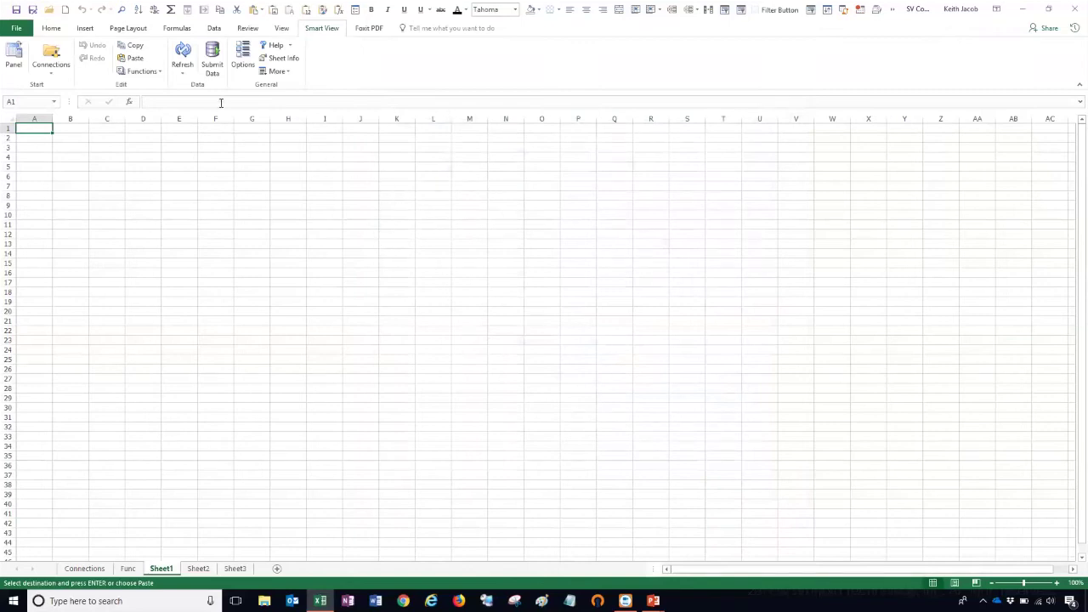
Open Smart View's shared connections and sign in to the data source with the account password.
click(13, 55)
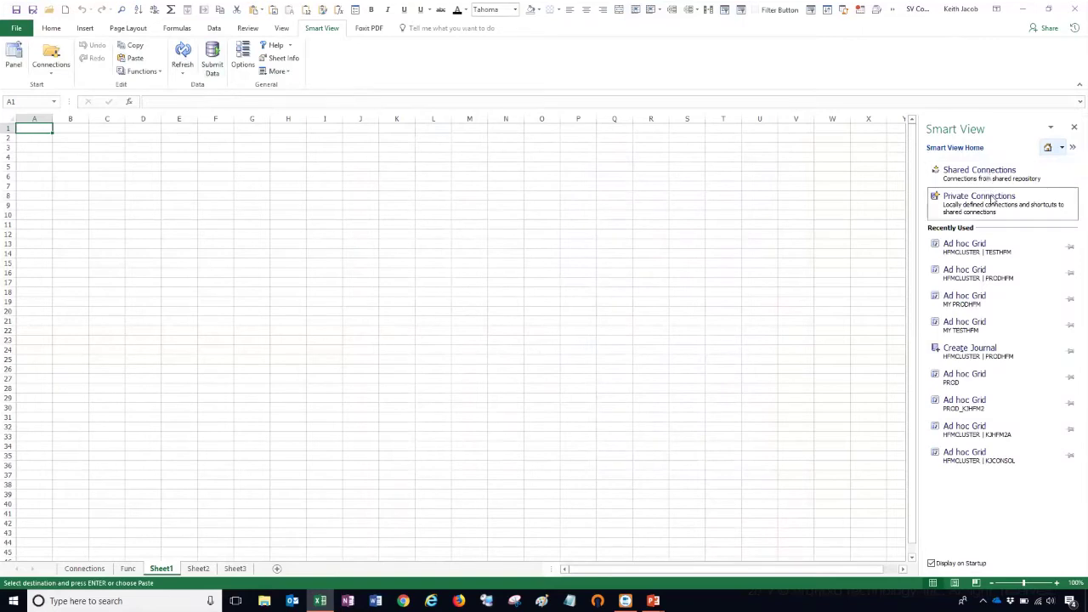
click(994, 171)
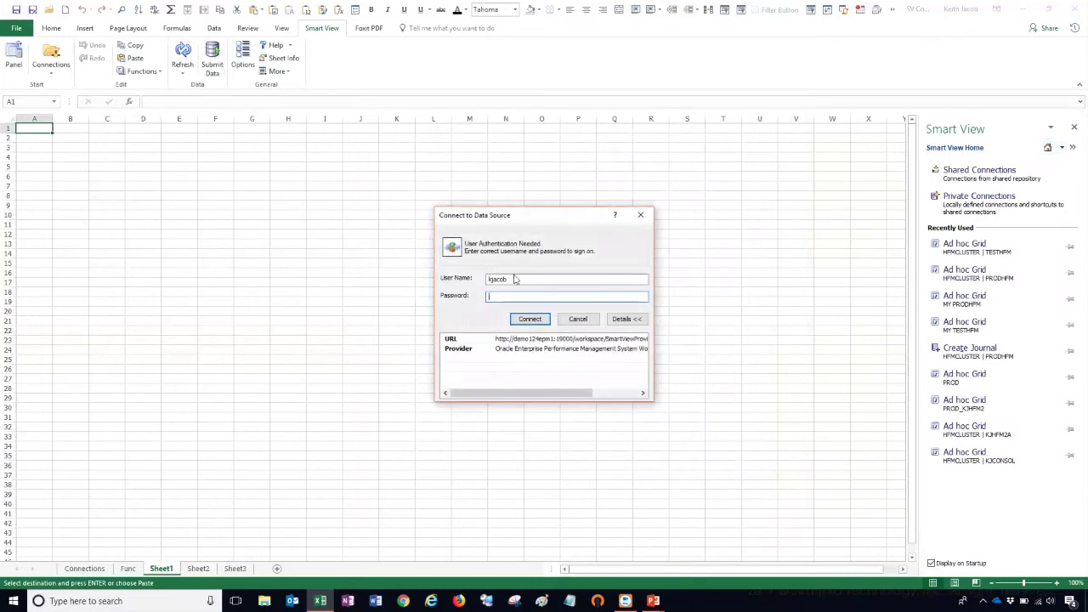
text(*************)
click(536, 319)
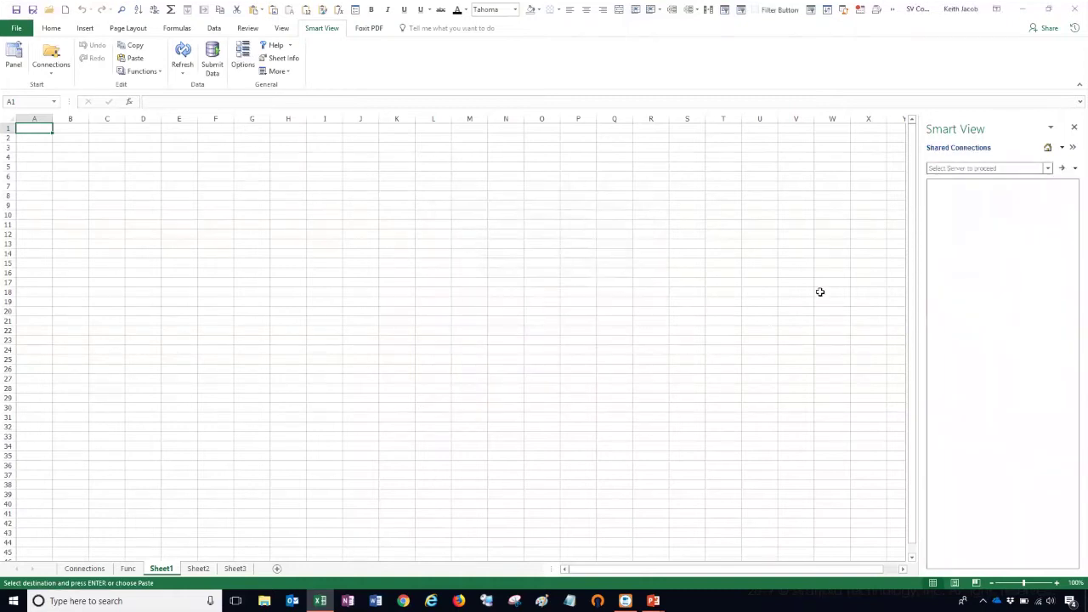
Connect to PRODHFM in HFMCLUSTER on the Oracle Hyperion Financial Management, Fusion Edition server and start an ad hoc analysis.
click(1048, 169)
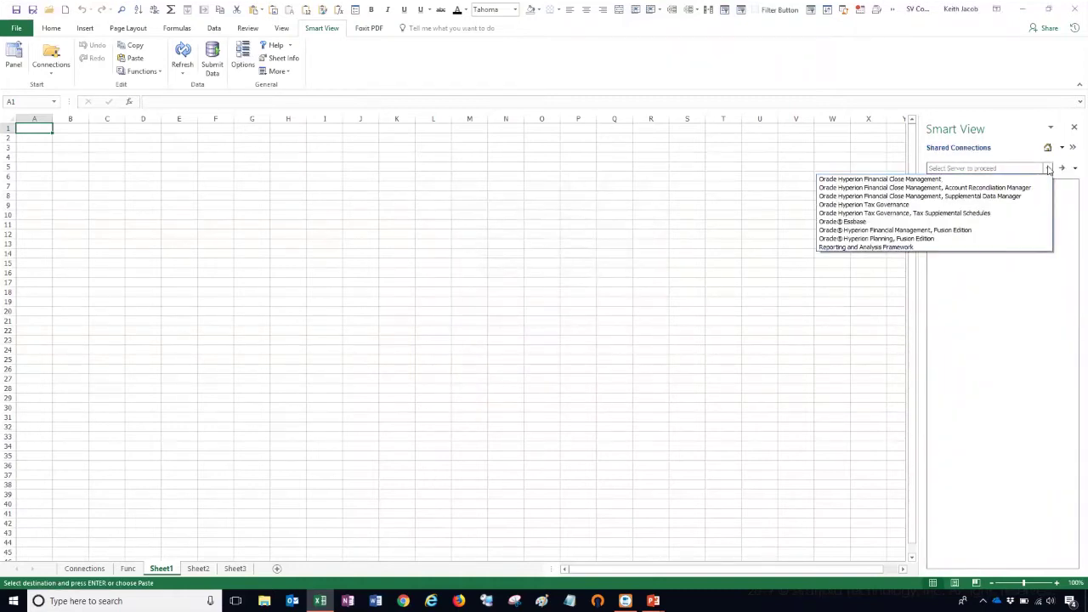
click(893, 231)
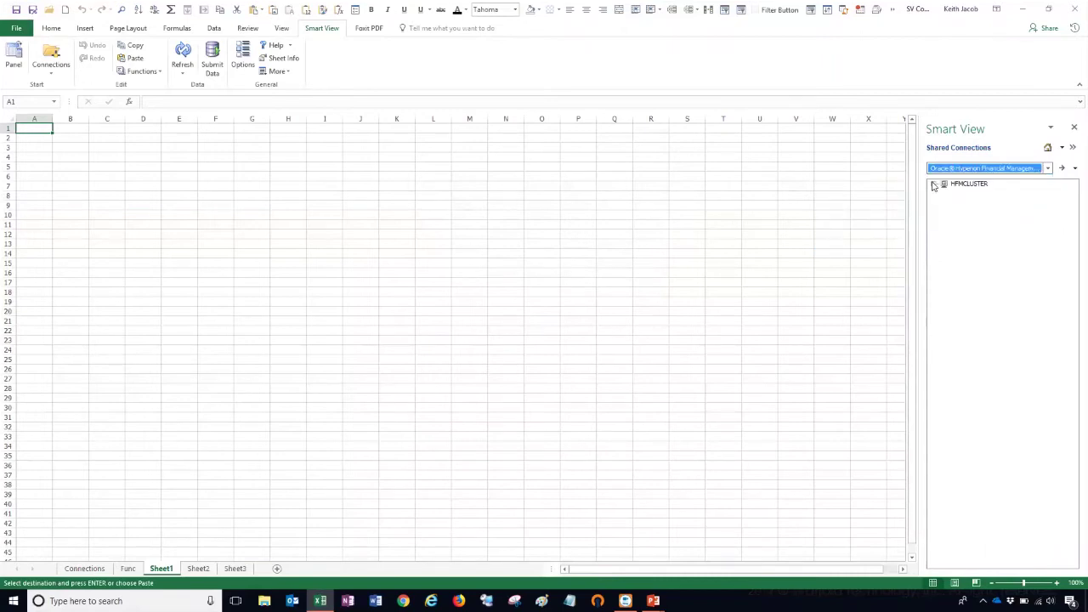
click(933, 185)
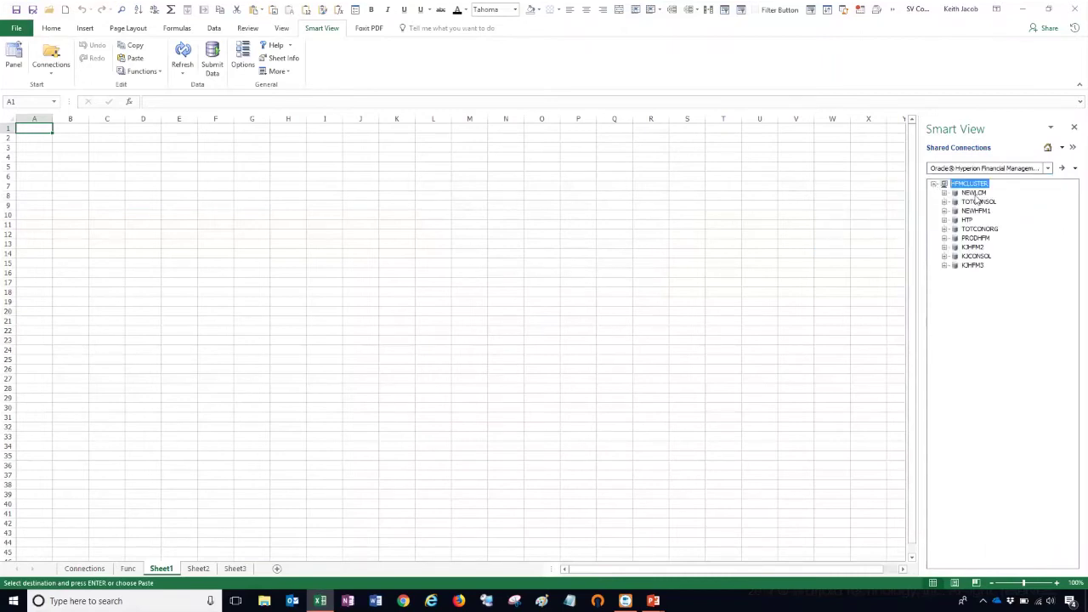
right_click(981, 240)
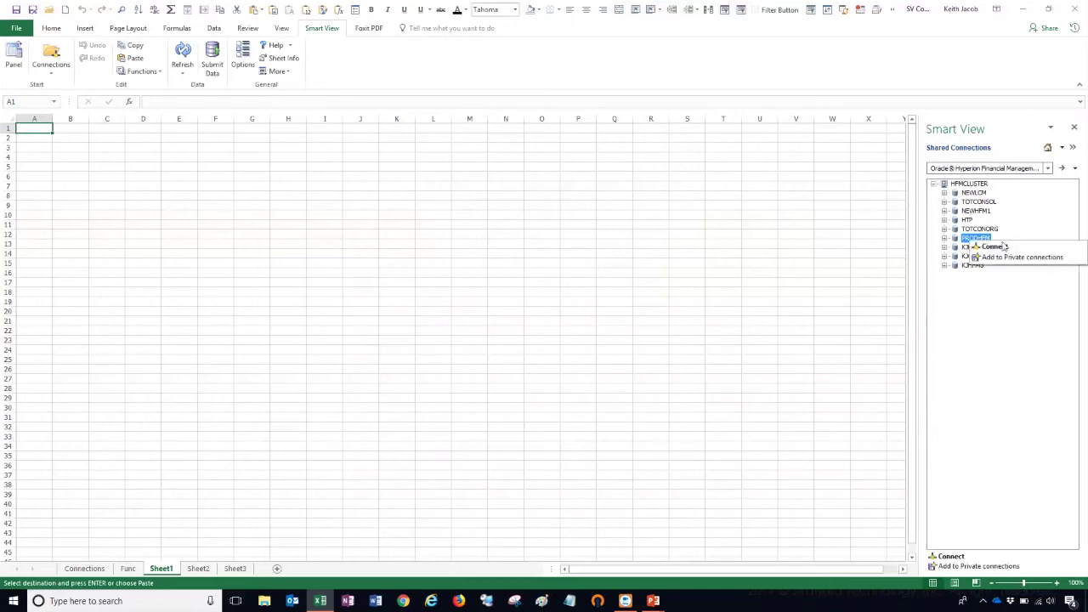
click(1012, 247)
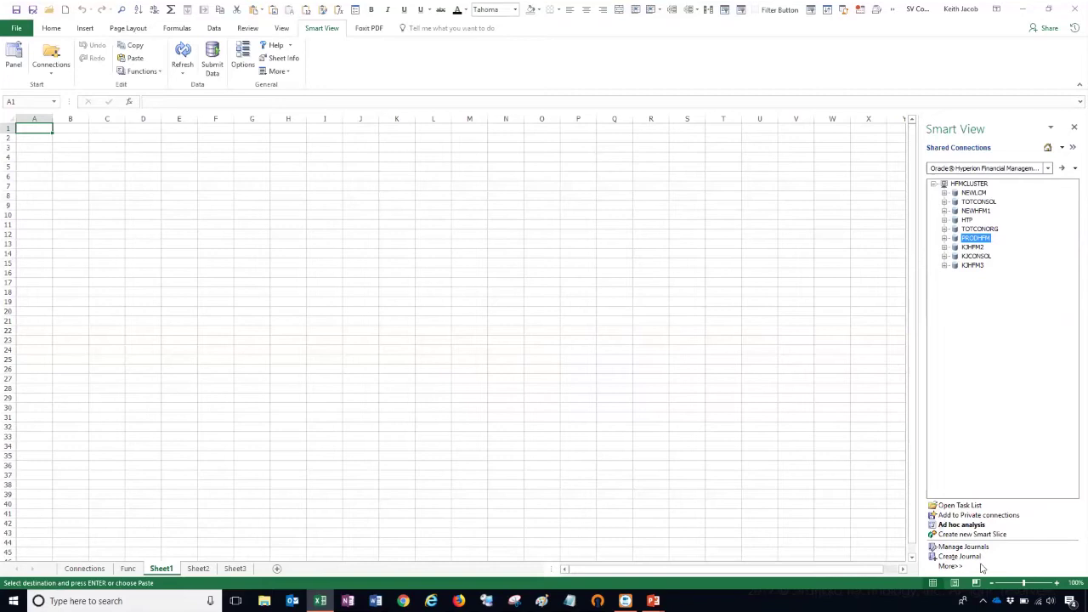
click(960, 524)
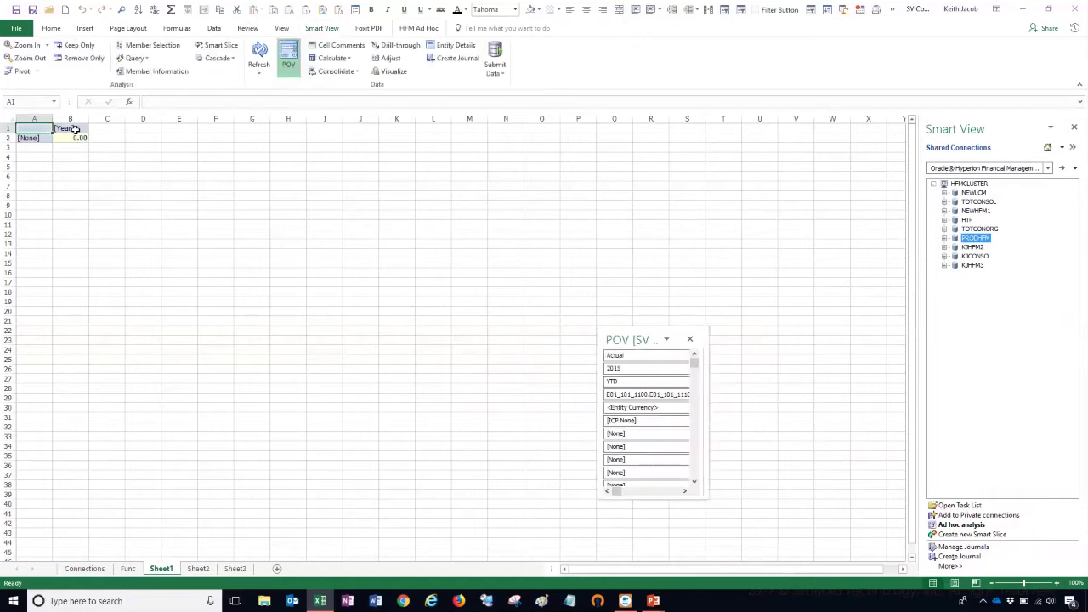
Replace the year heading in B1 with Jan and fill the months across through Mar in D1.
click(75, 129)
text(J)
key(Return)
click(84, 129)
drag(89, 133, 161, 133)
Enter account 300000 as the row member in A2 and zoom in on it to its child accounts.
click(45, 137)
text(300000)
key(Return)
double_click(45, 137)
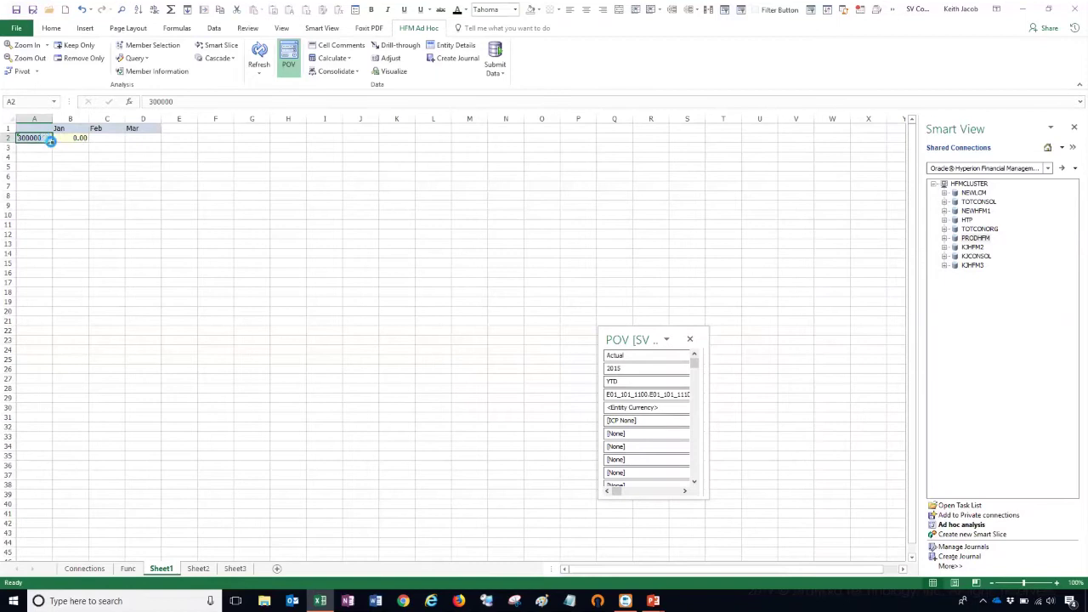
drag(52, 119, 62, 118)
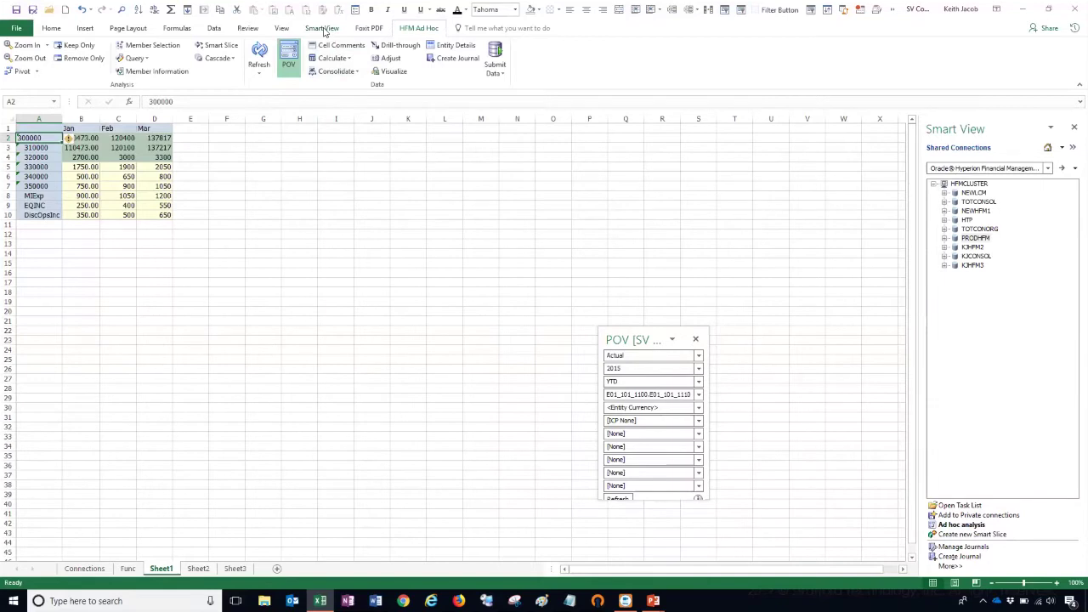
Copy the TEST environment's shared connection URL from cell B13 of the Connections sheet.
click(100, 572)
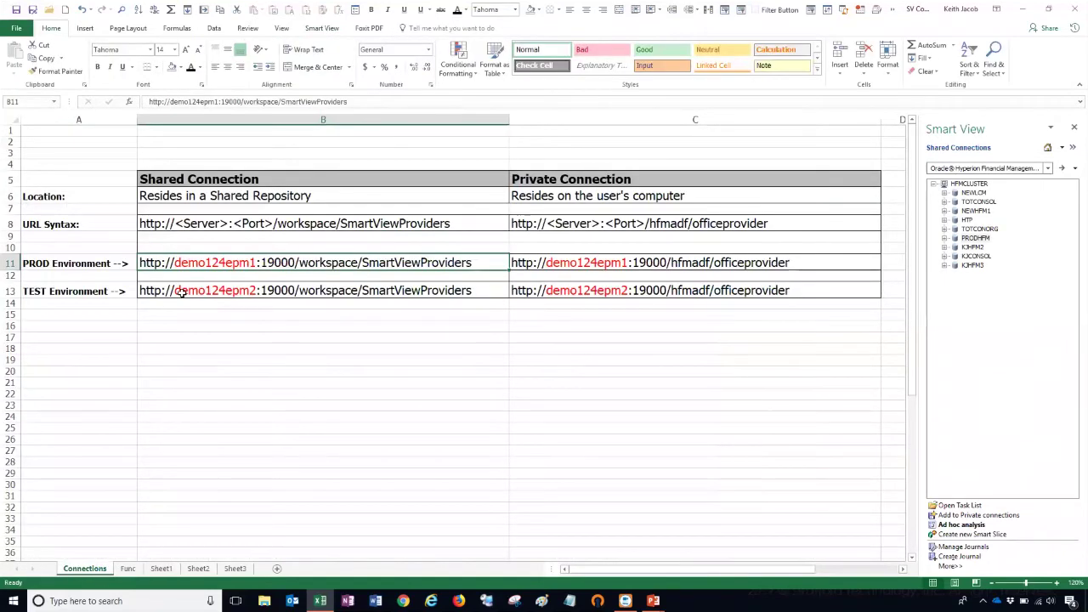
right_click(190, 294)
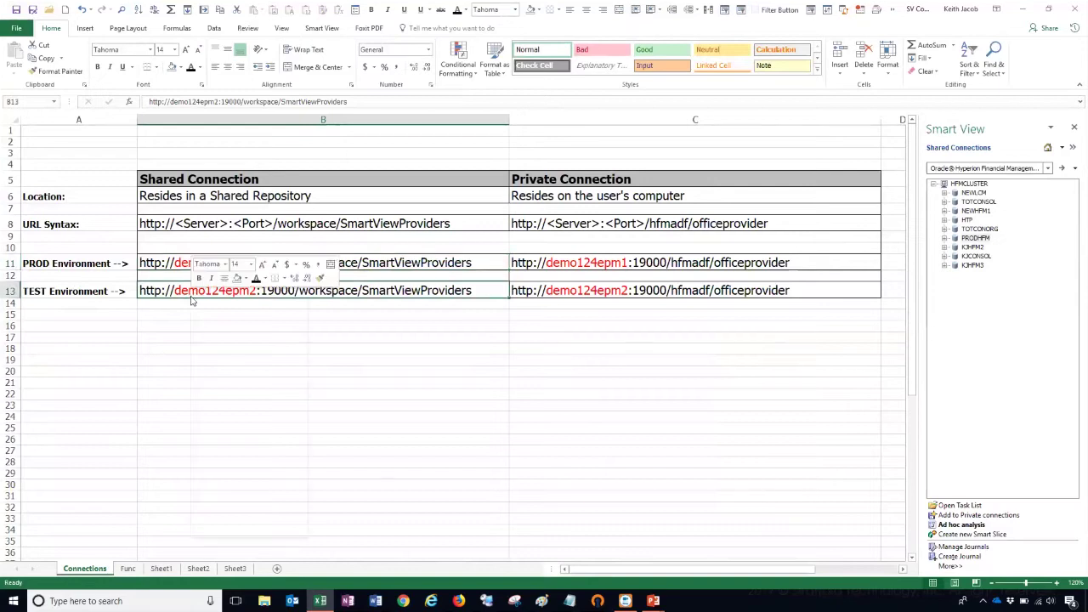
click(215, 321)
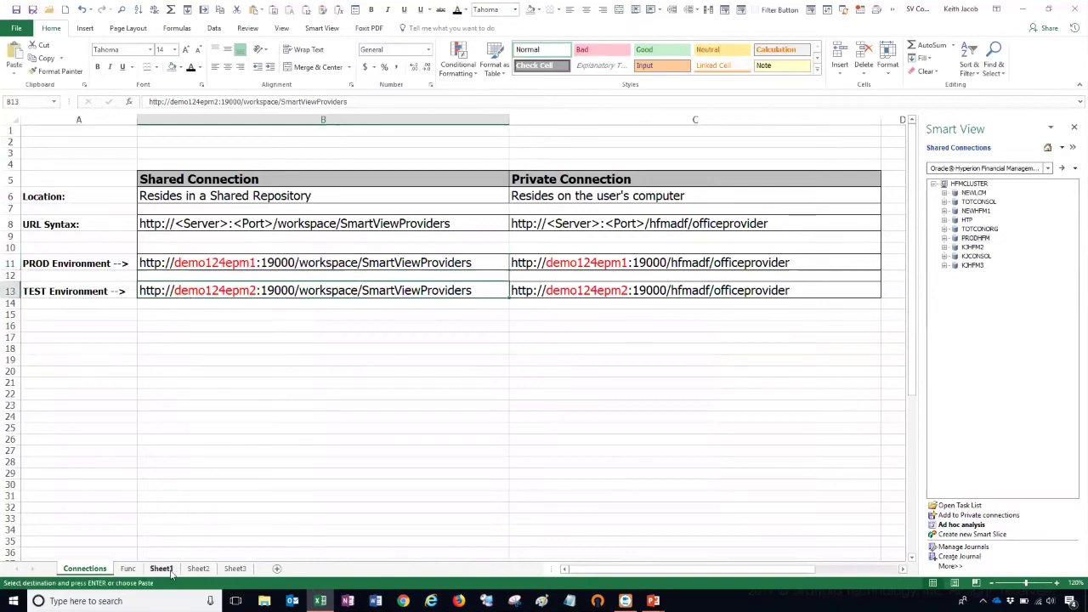
click(161, 568)
click(321, 28)
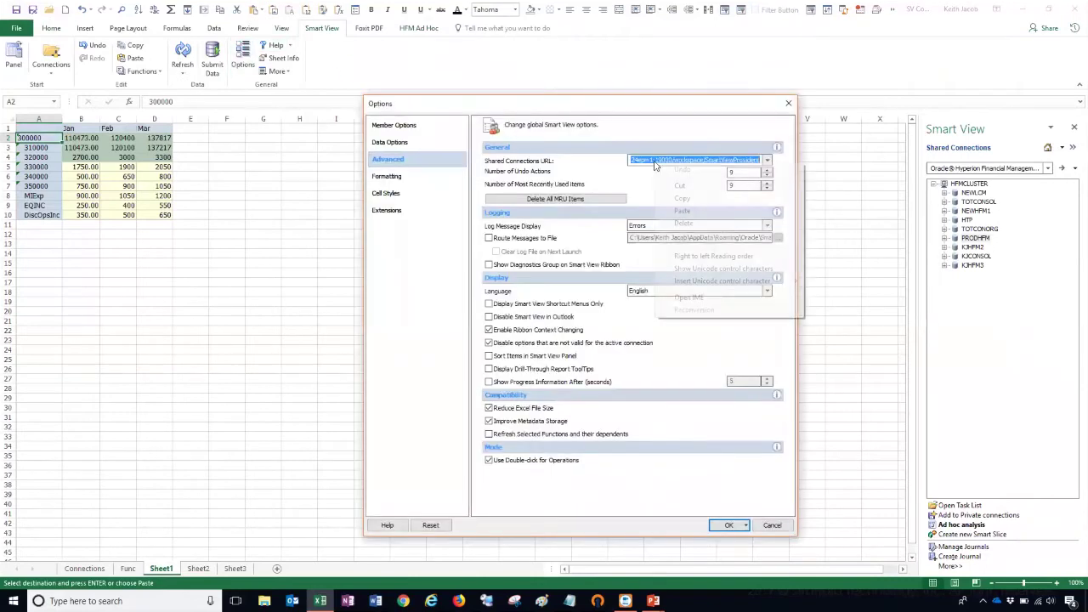
right_click(654, 160)
click(682, 209)
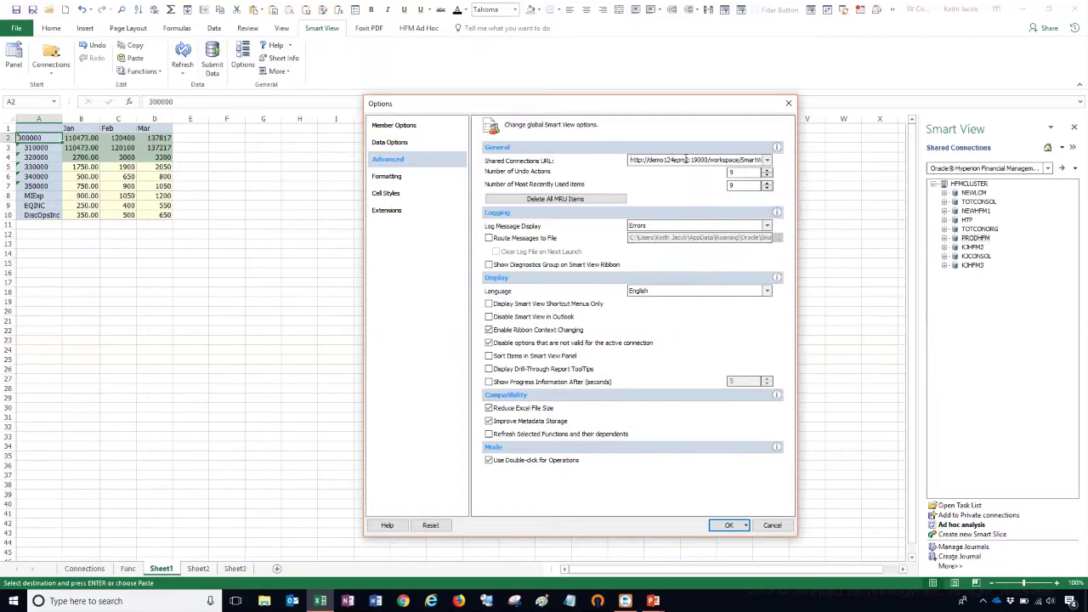
click(728, 524)
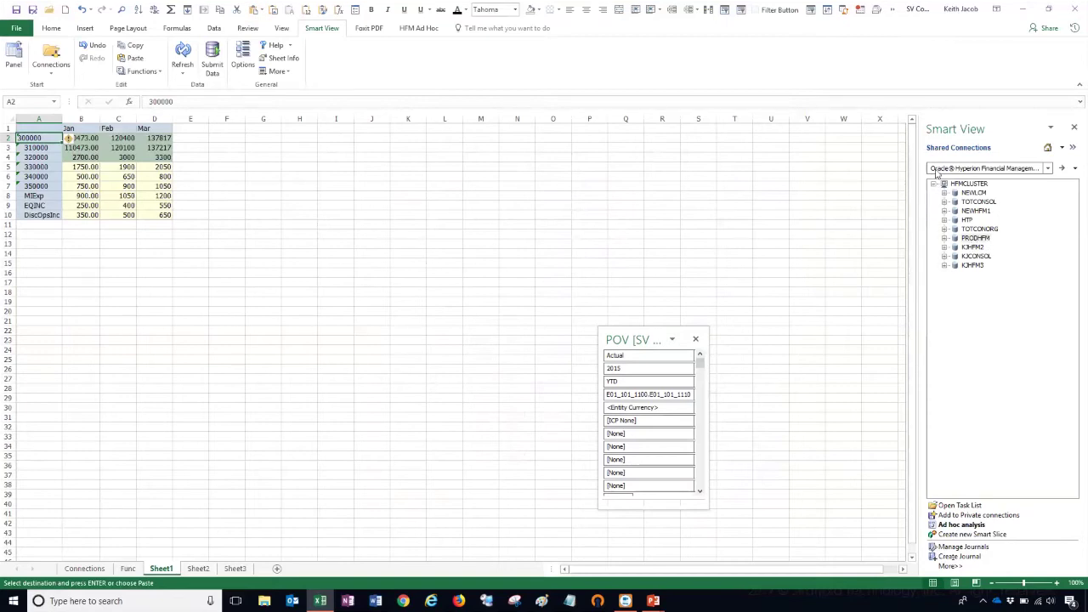
Disconnect all Smart View connections, then sign in to the shared connections again with the account password.
click(1061, 149)
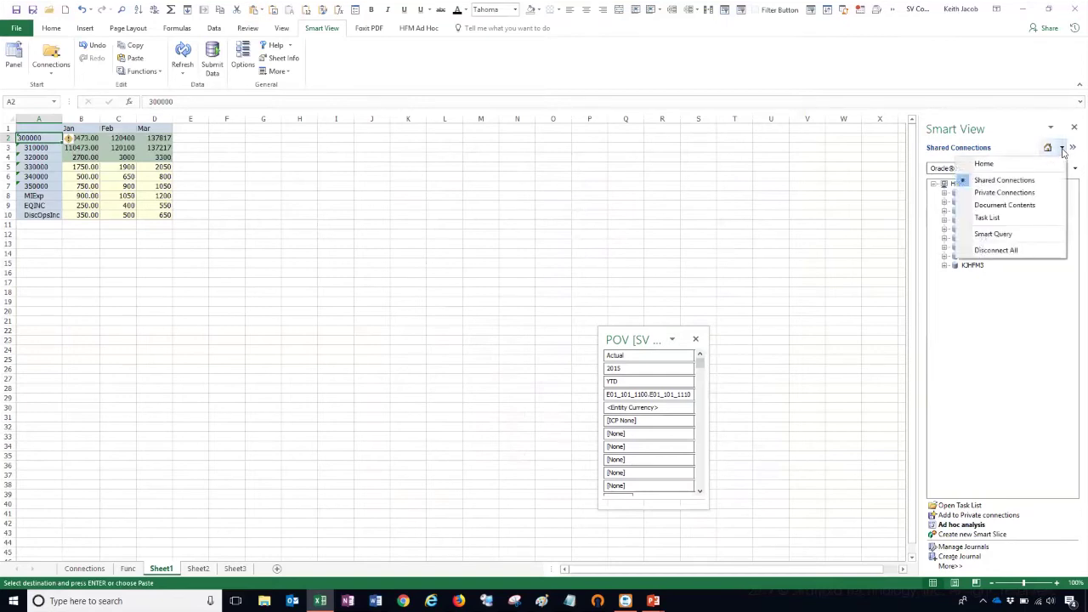
click(1016, 251)
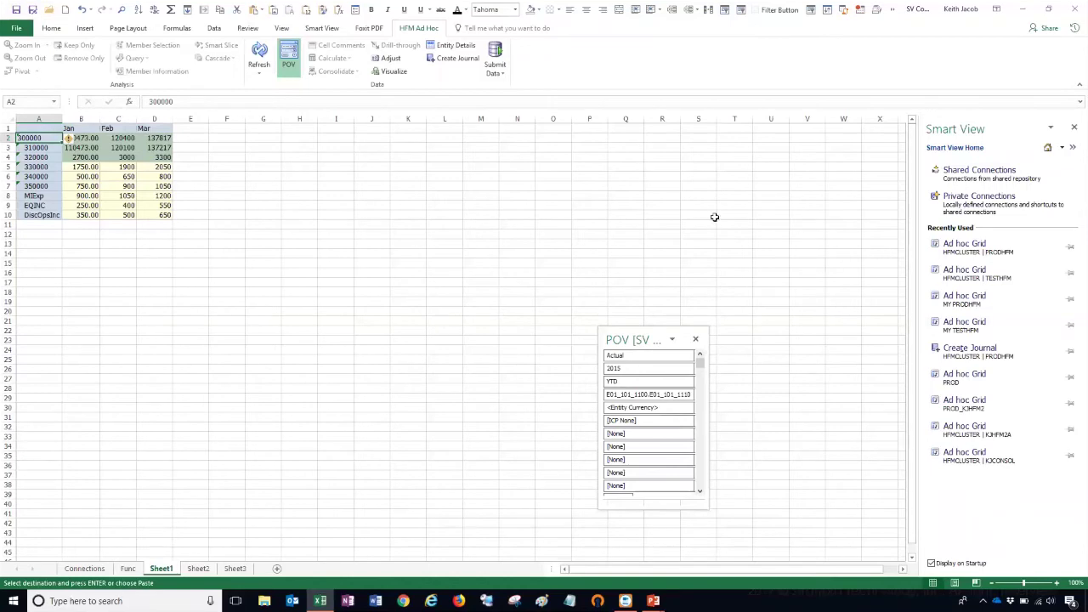
click(974, 175)
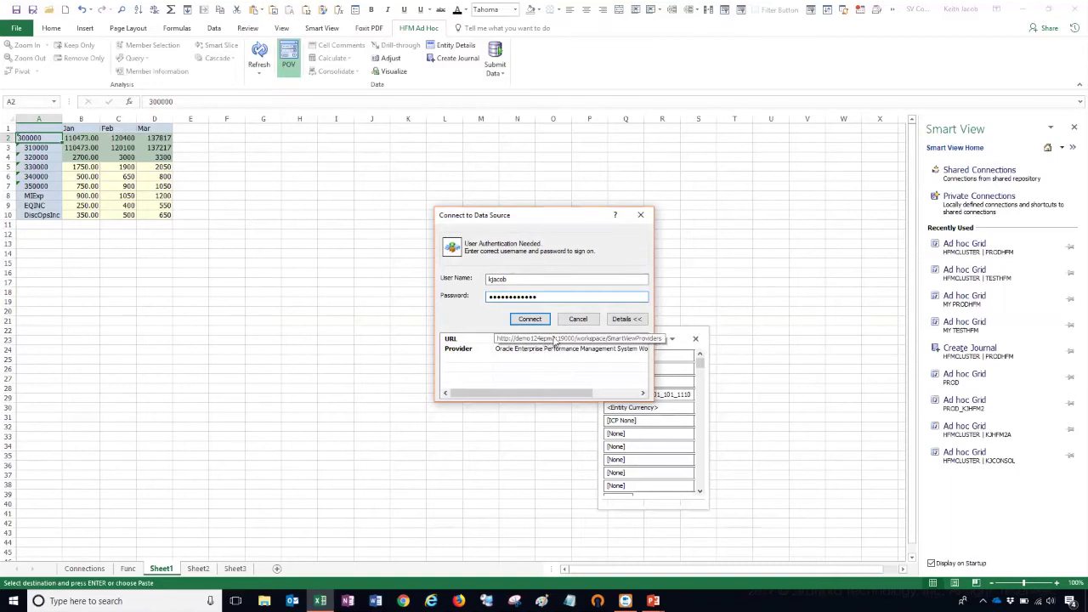
click(543, 321)
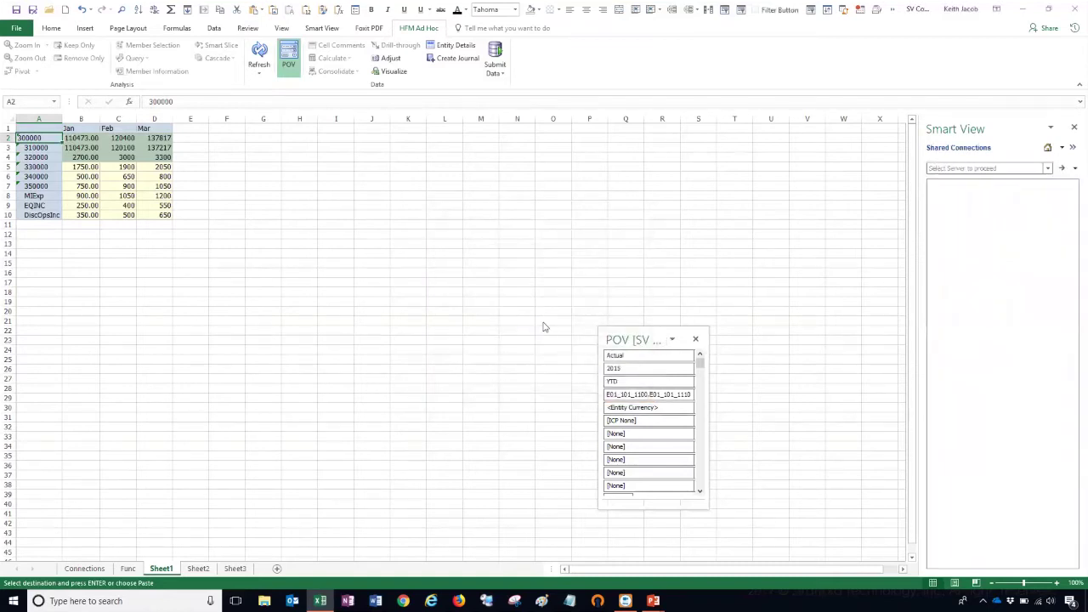
Start ad hoc analysis on TESTHFM under HFMCLUSTER from the Oracle Hyperion Financial Management server, reusing the sheet contents and POV.
click(1048, 171)
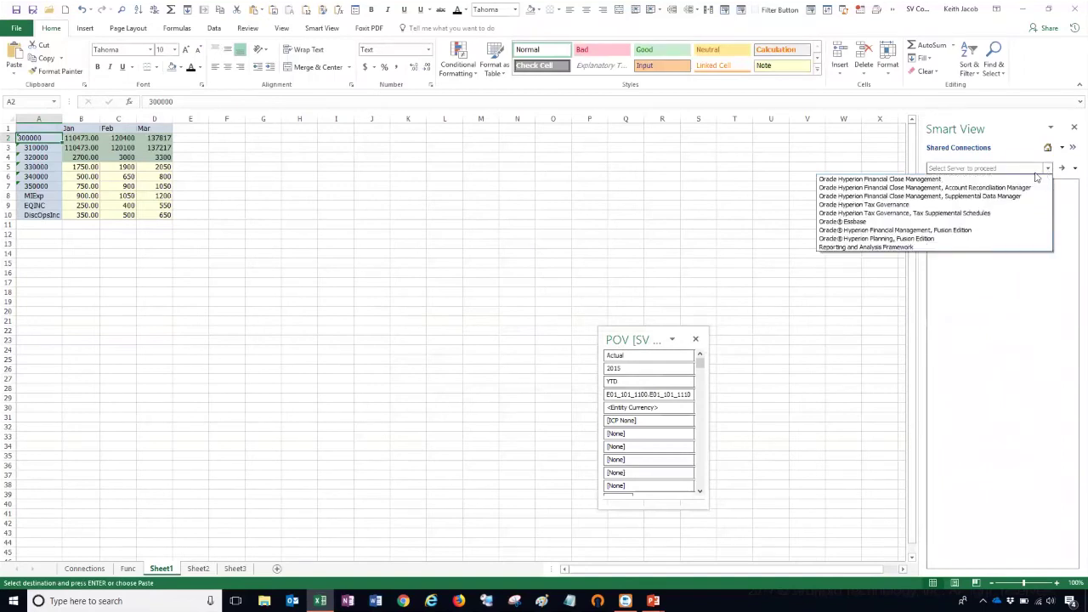
click(949, 235)
click(934, 184)
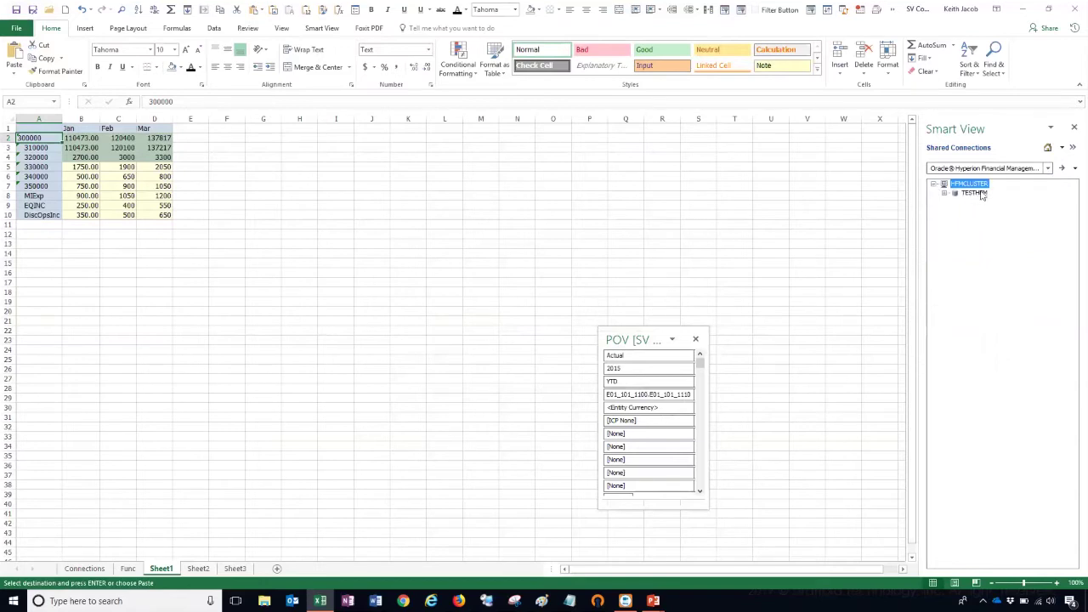
click(975, 193)
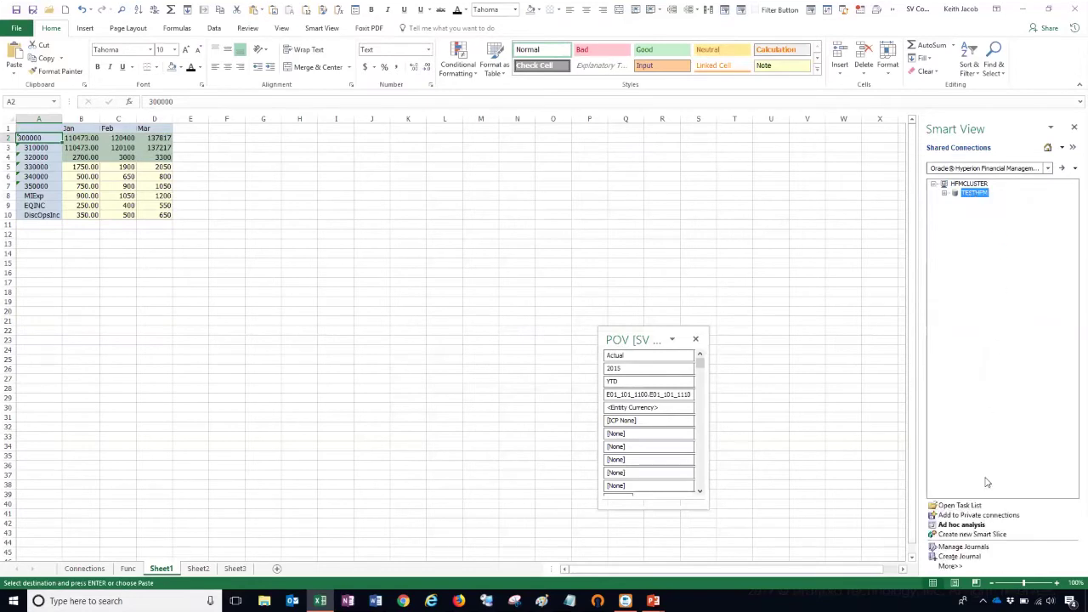
click(960, 525)
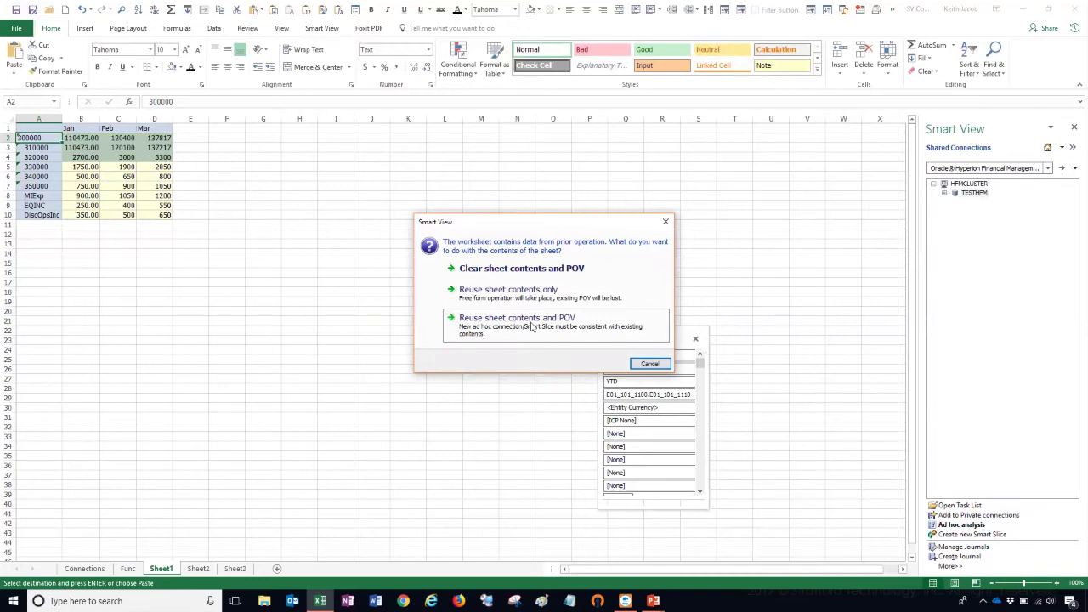
click(531, 326)
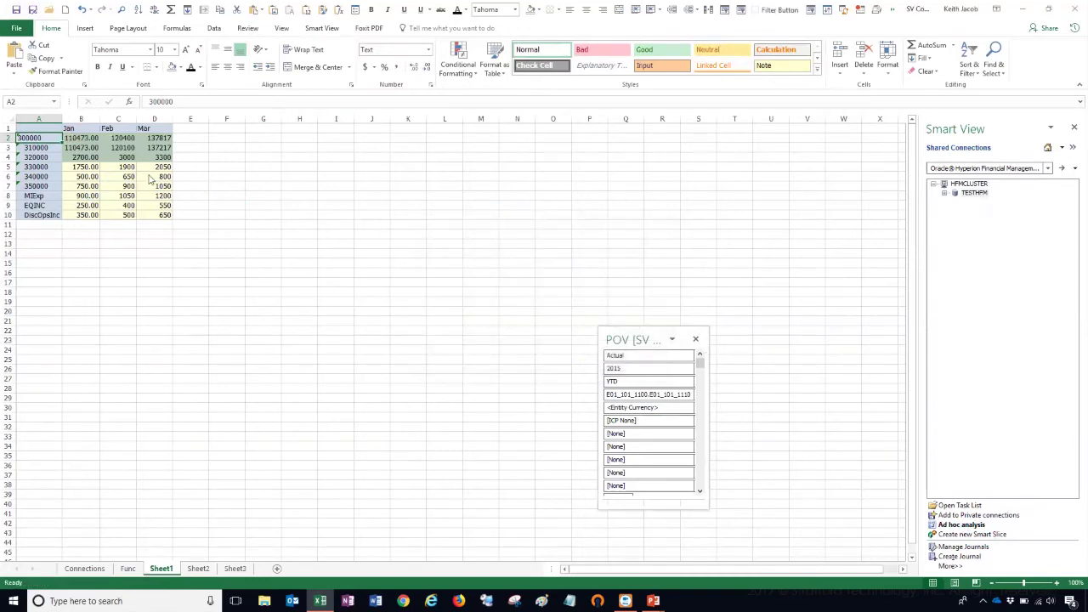
Highlight the TEST data in B2:D10 and widen column A slightly to fit the account members.
click(92, 136)
drag(91, 136, 160, 216)
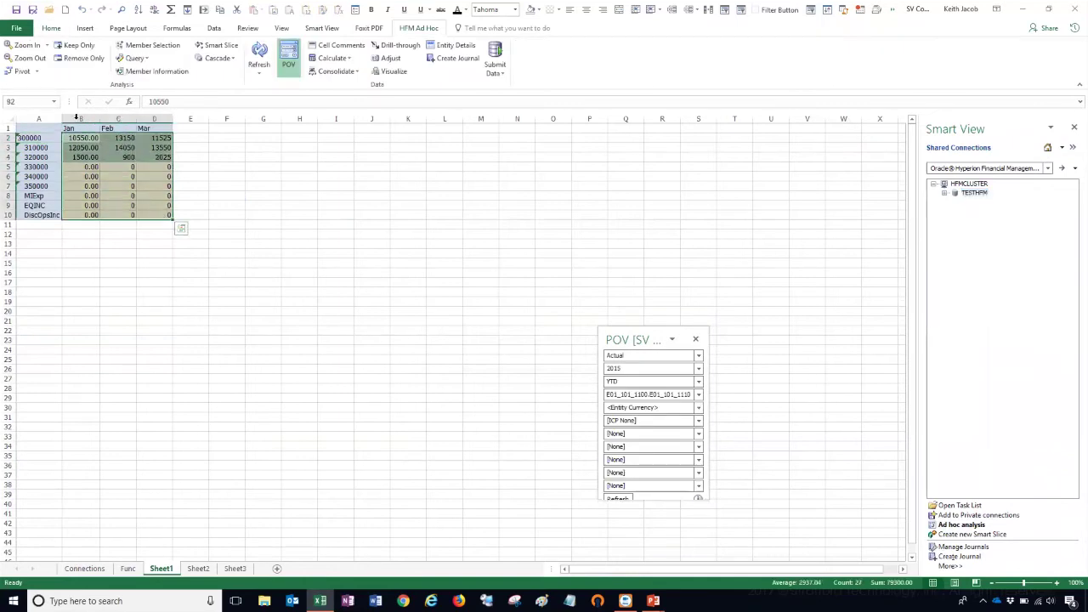
drag(58, 118, 69, 118)
click(388, 243)
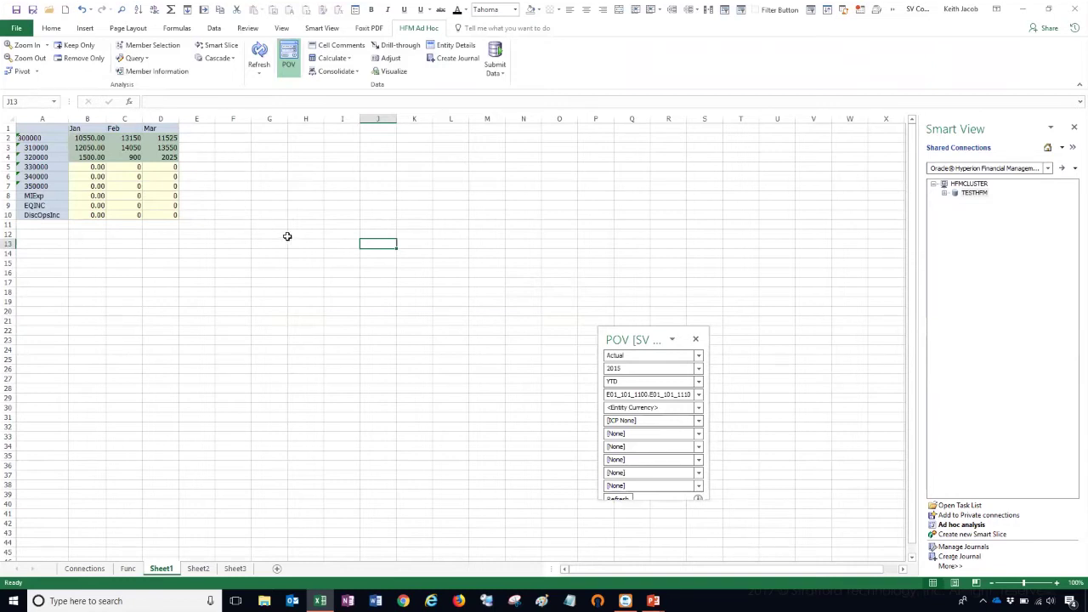
Review the saved Shared Connections URLs in the advanced Smart View options, and leave the options without applying changes.
click(323, 28)
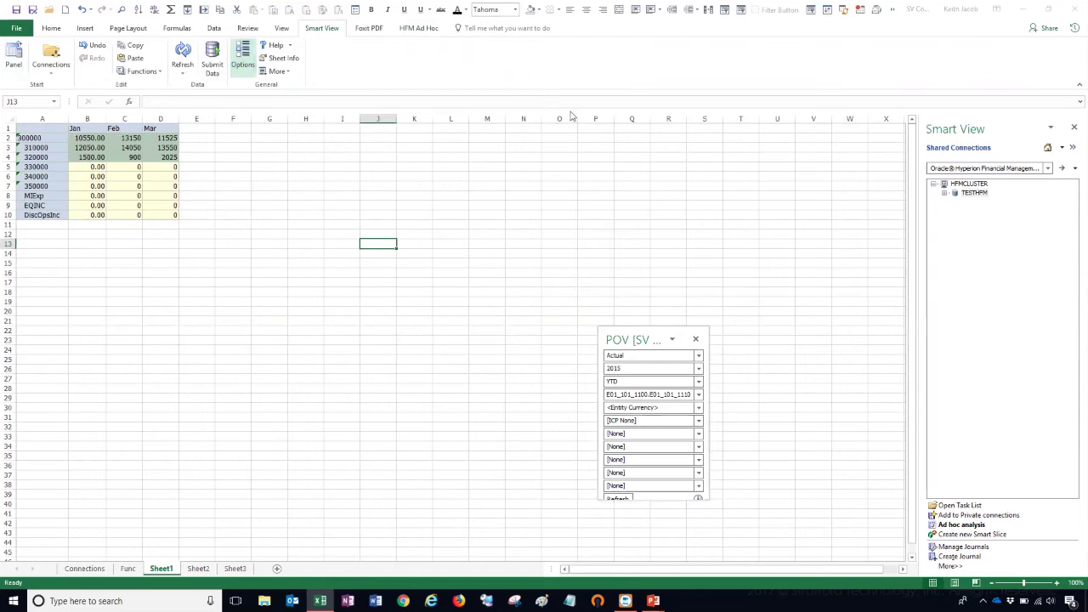
click(766, 160)
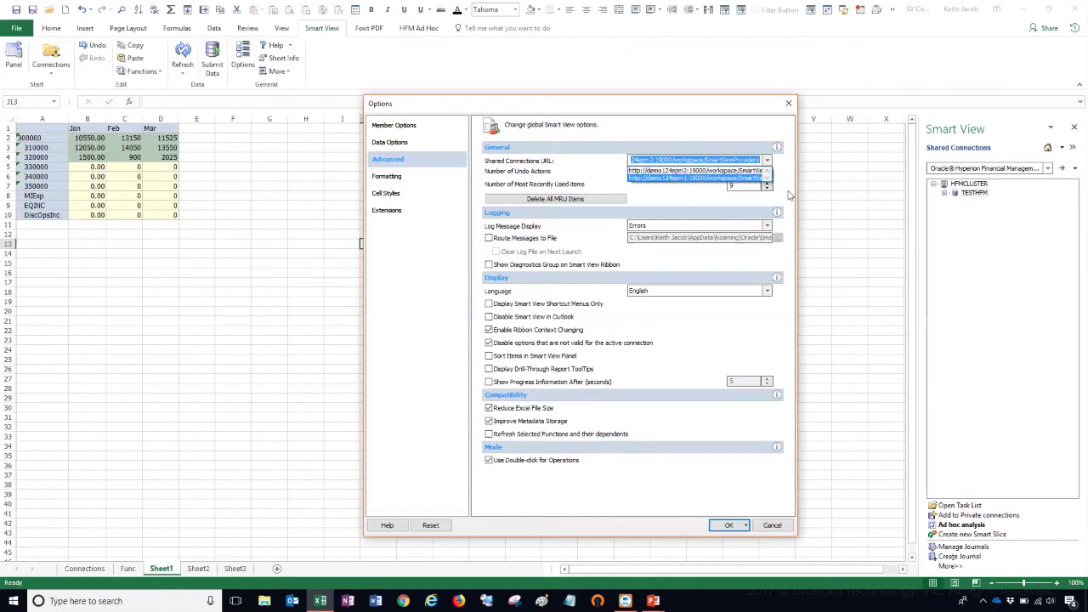
click(787, 527)
click(772, 525)
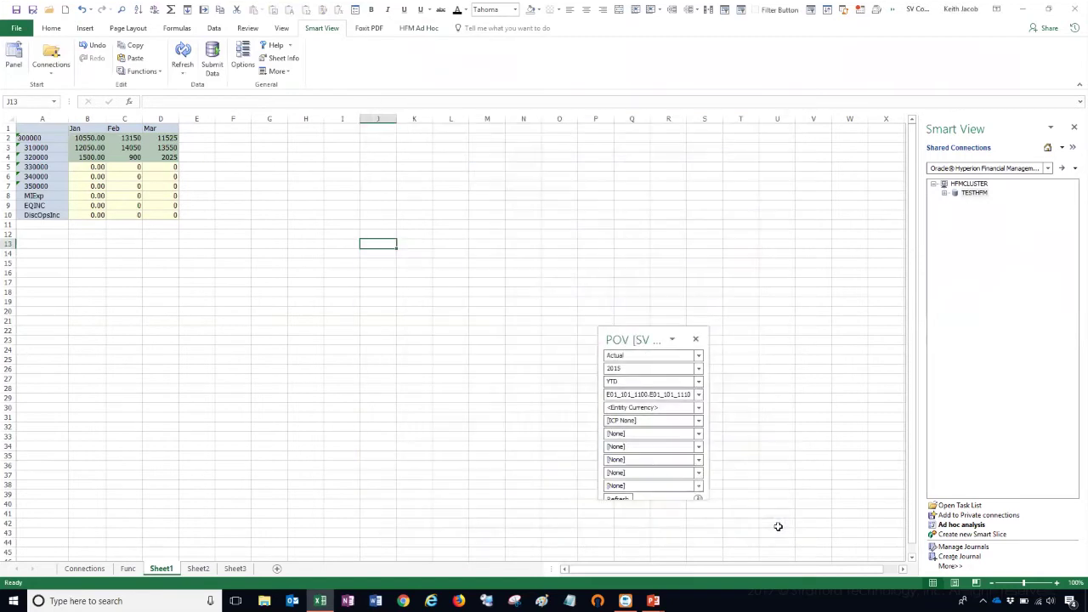
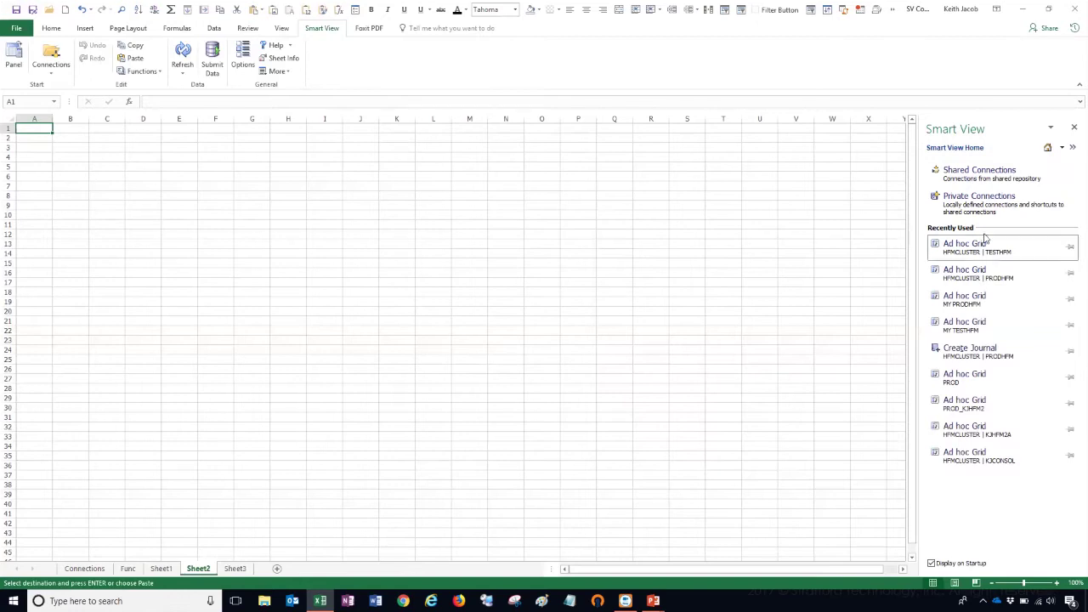
click(973, 213)
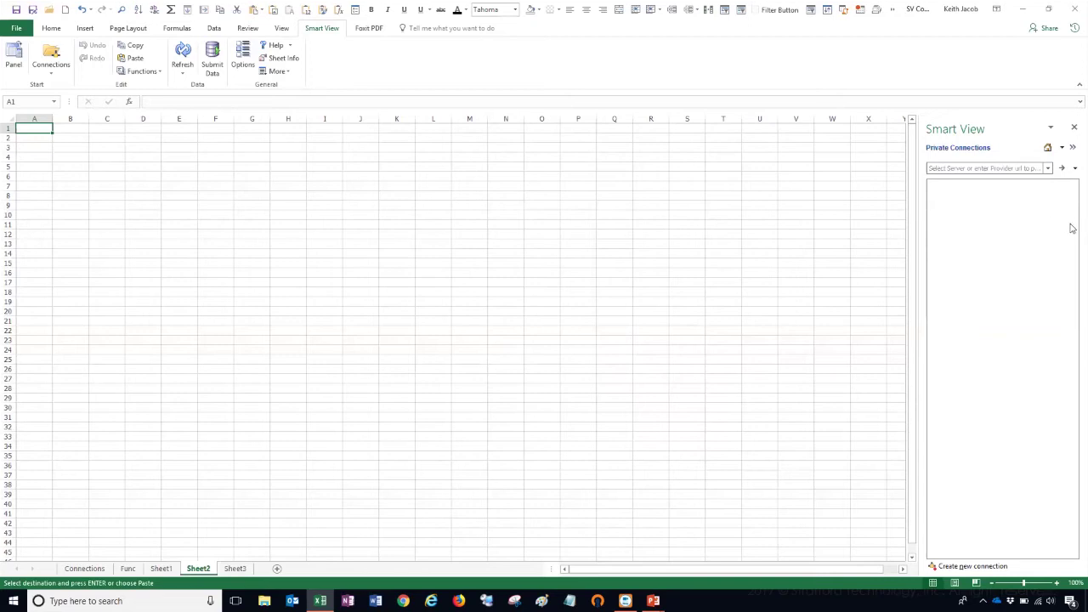
click(1073, 168)
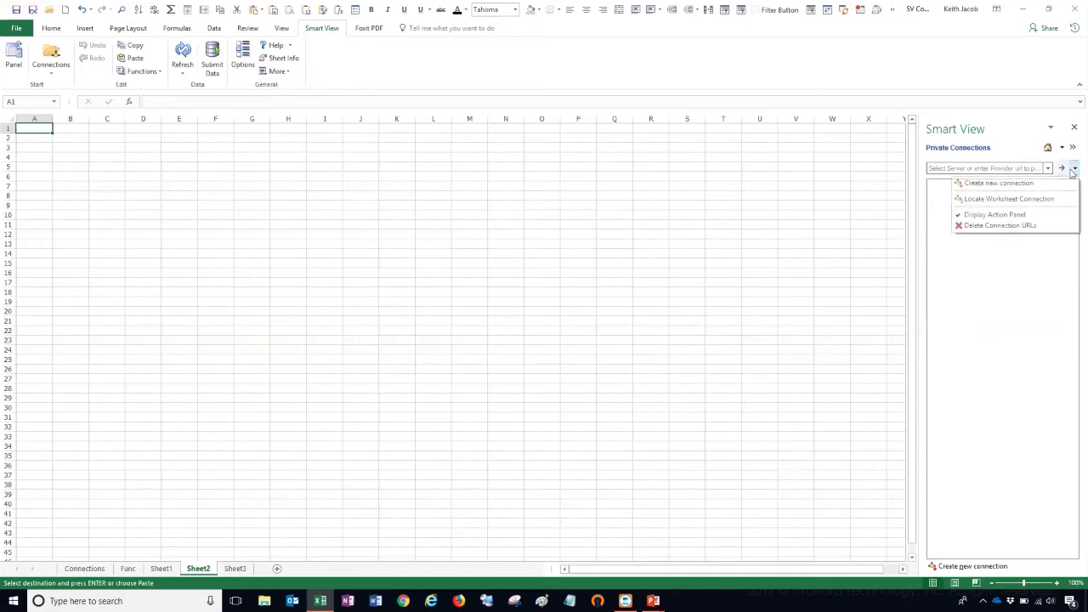
click(1031, 187)
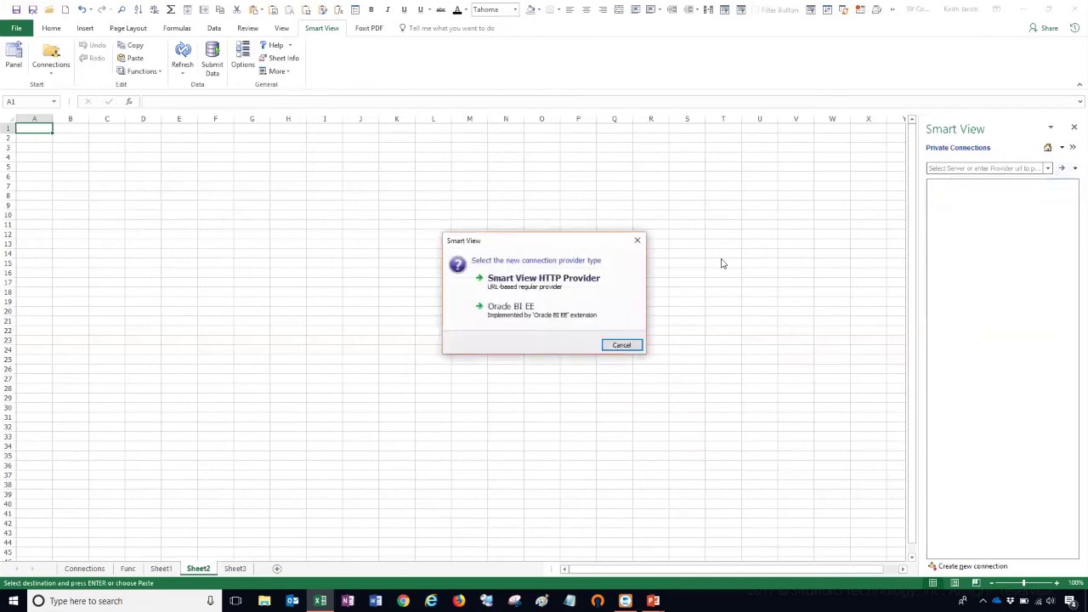
click(506, 291)
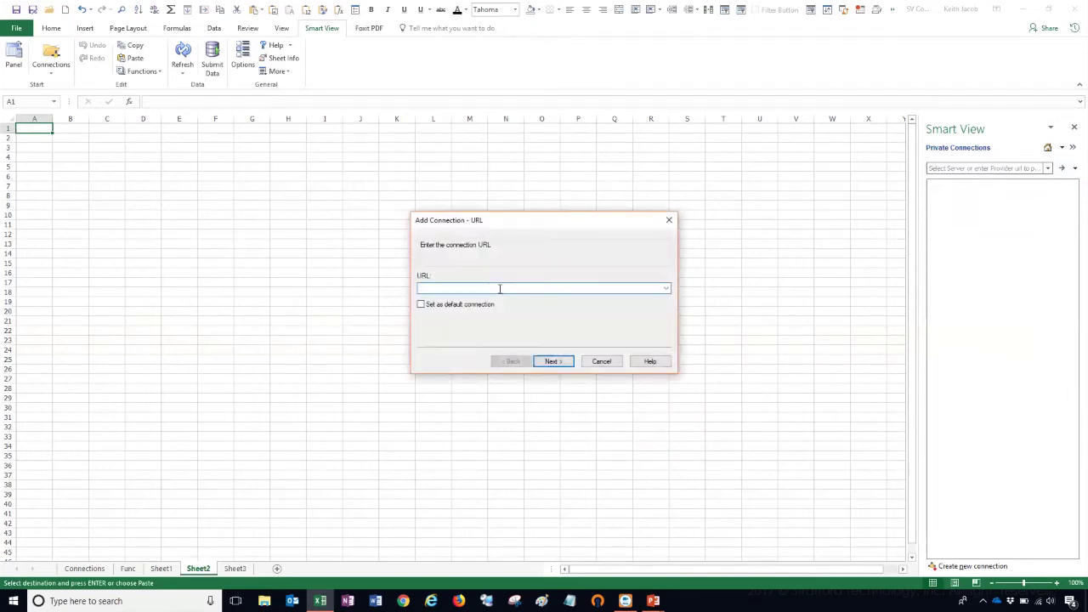
right_click(500, 289)
click(535, 337)
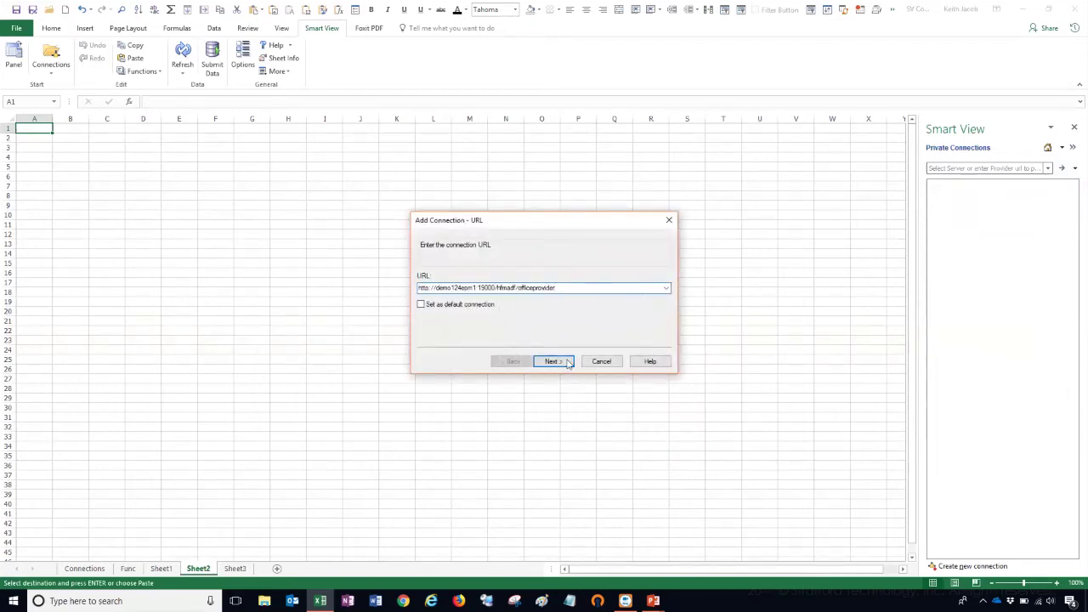
click(554, 364)
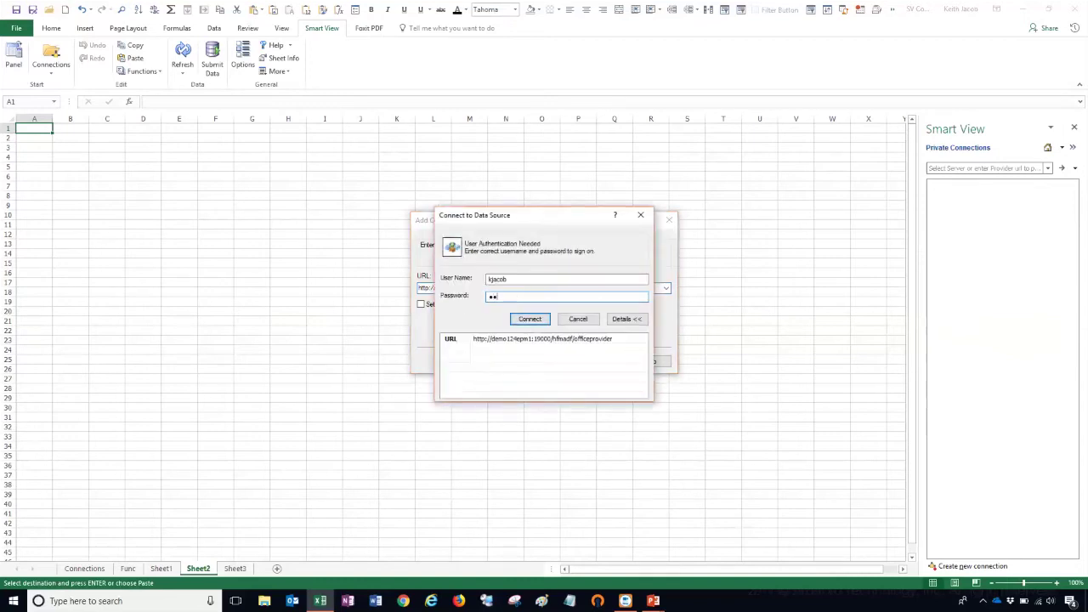
text(•)
click(543, 320)
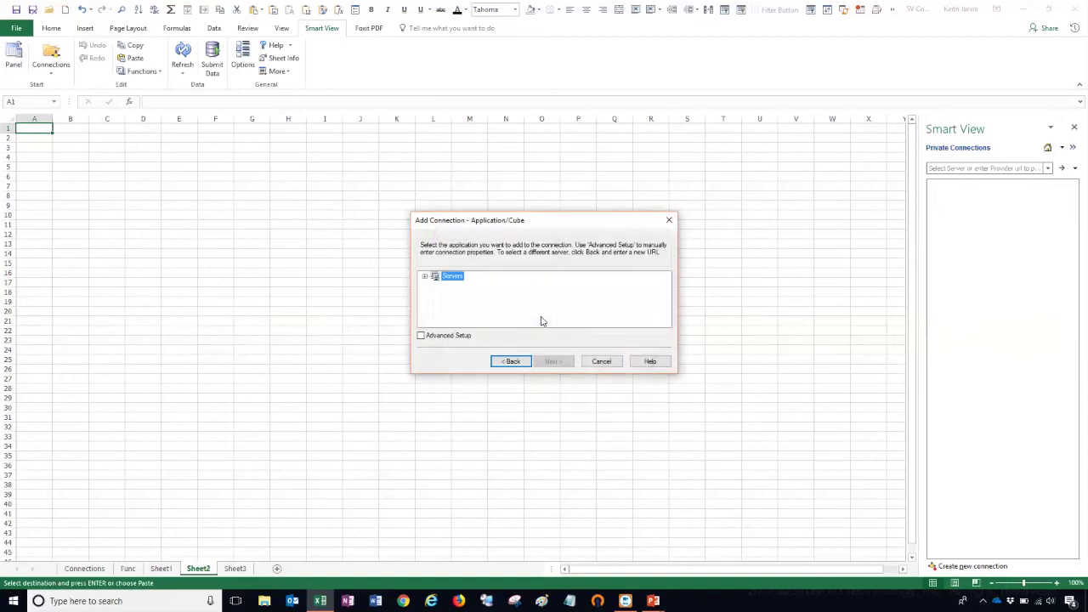
Choose the PRODHFM application under HFMCLUSTER and finish the private connection with the name MY PRODHFM.
click(424, 276)
click(435, 286)
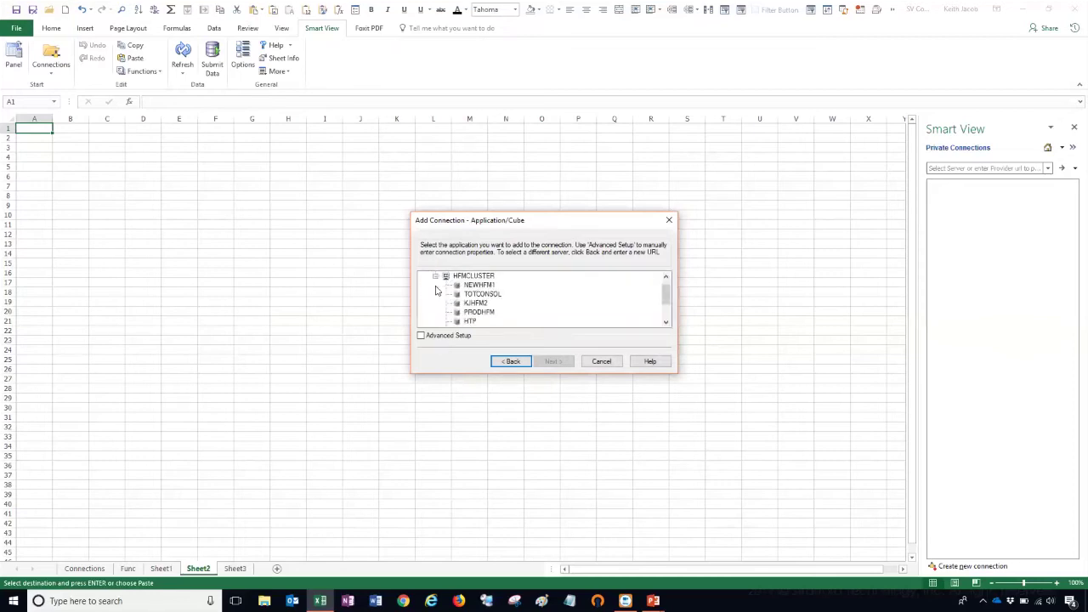
click(489, 312)
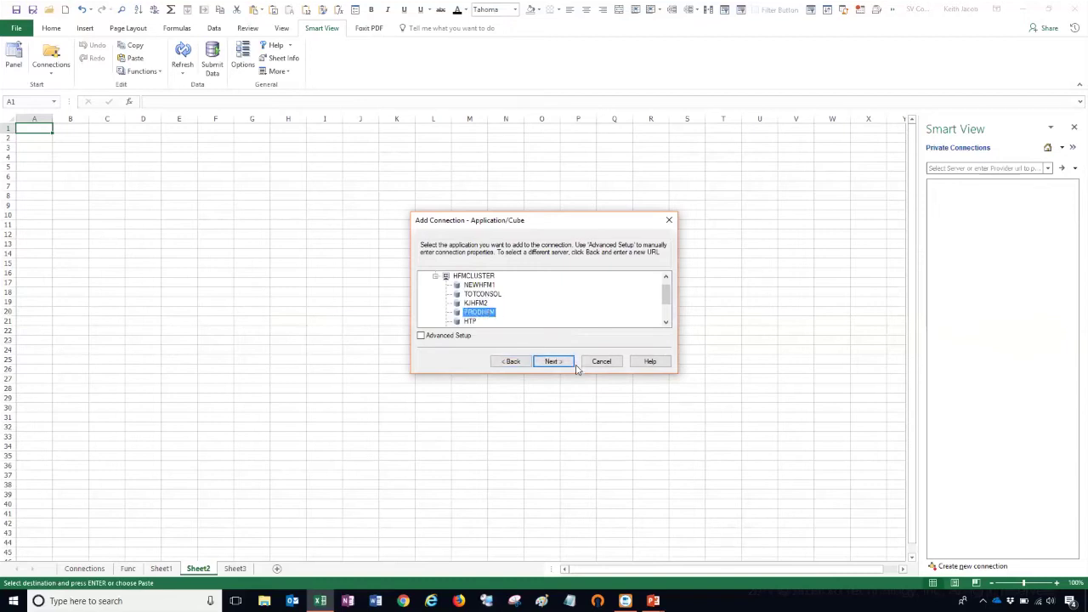
click(552, 361)
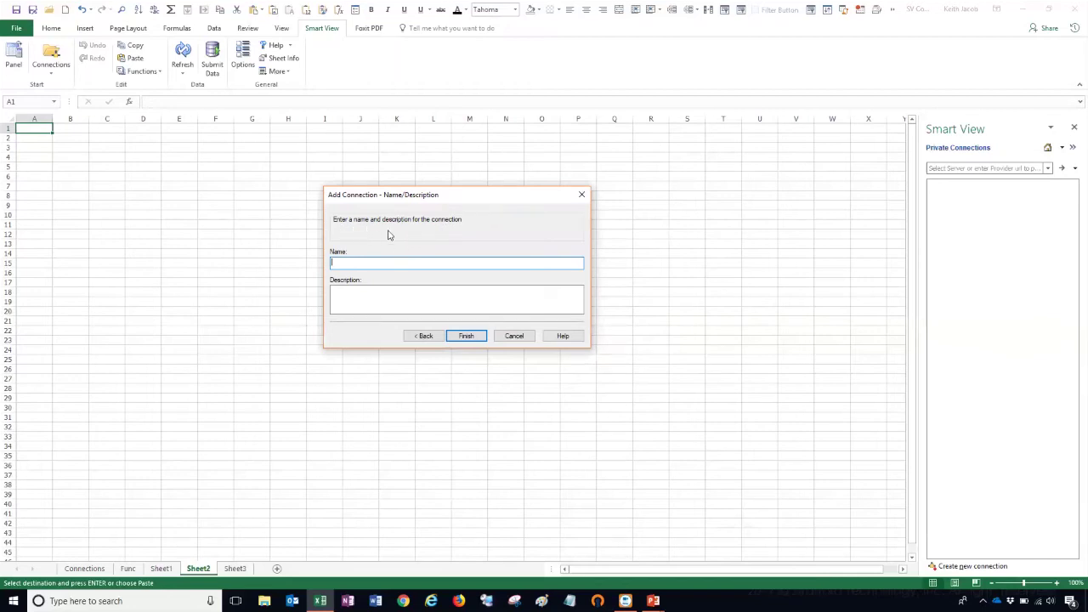
text(MY PRODHFM)
click(464, 337)
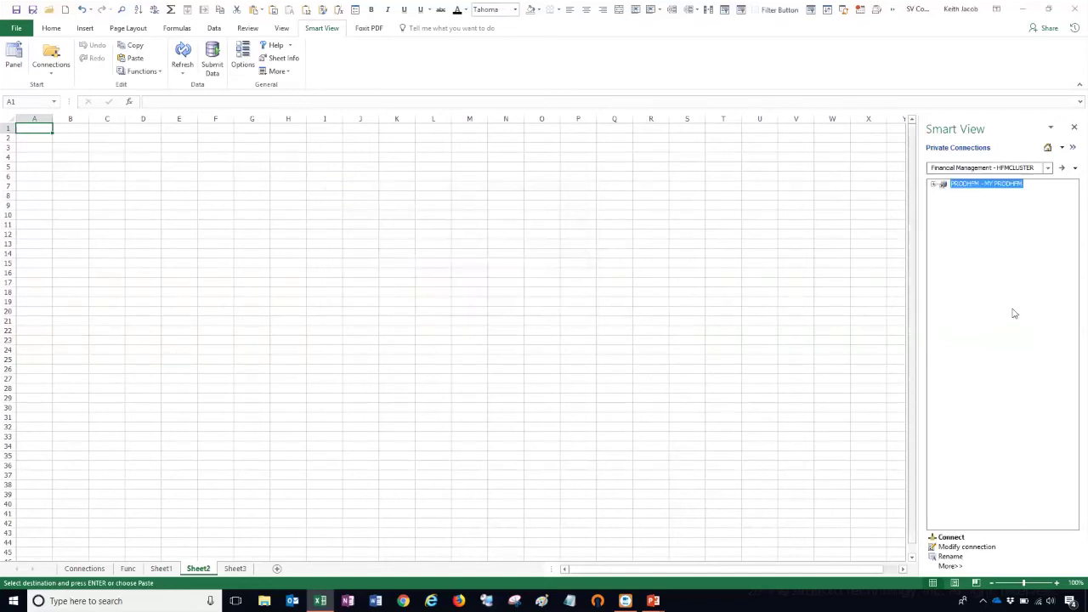
Connect to the MY PRODHFM private connection and start an ad hoc analysis on Sheet2.
right_click(966, 187)
click(982, 190)
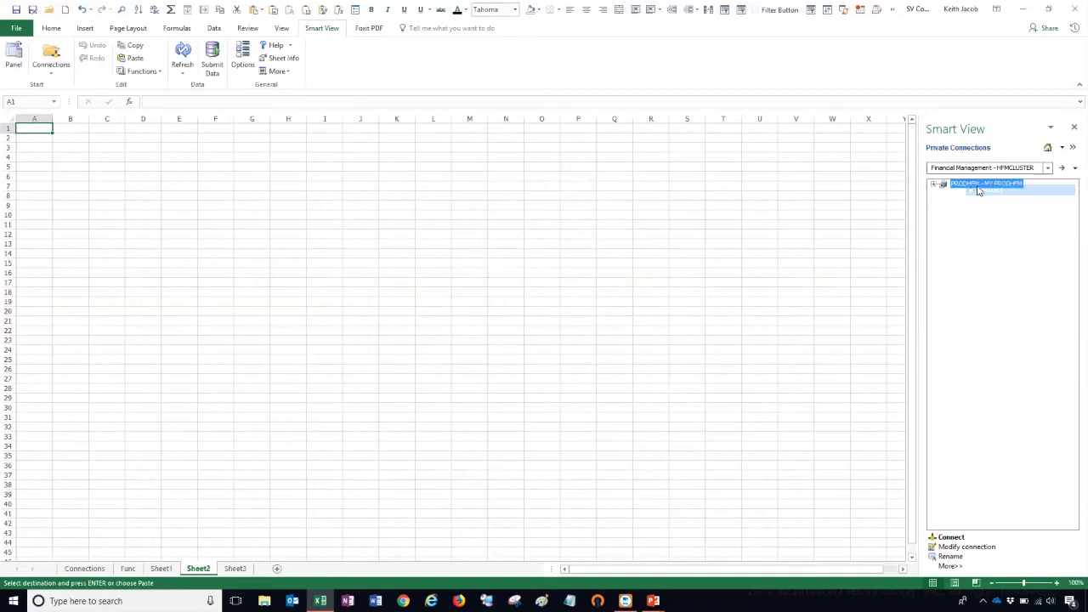
click(969, 517)
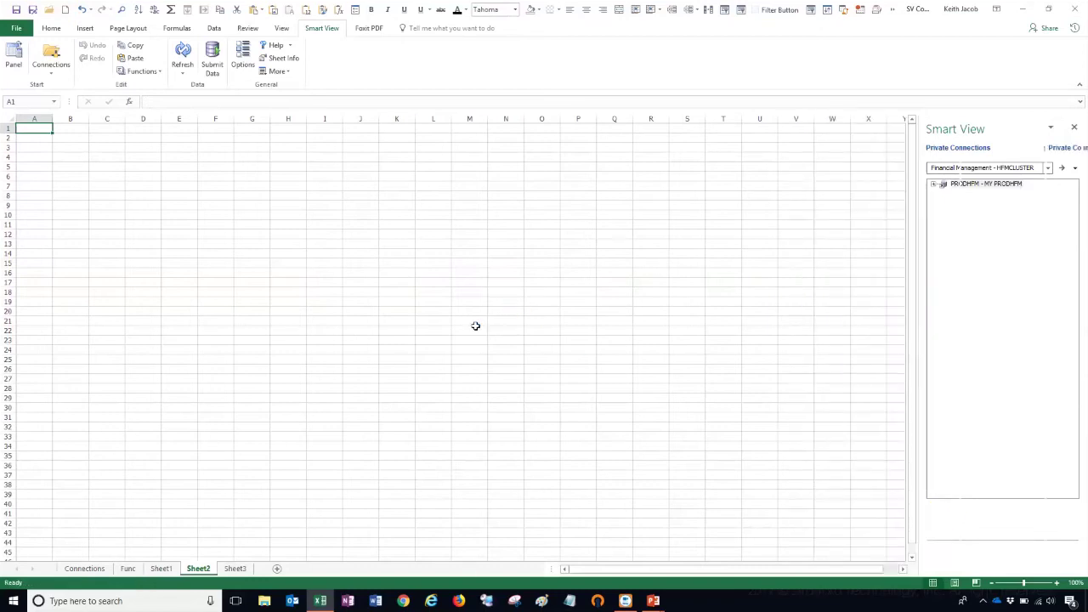
Enter Jan as the column member in B1 and fill the months across to Mar in D1.
text(Ja)
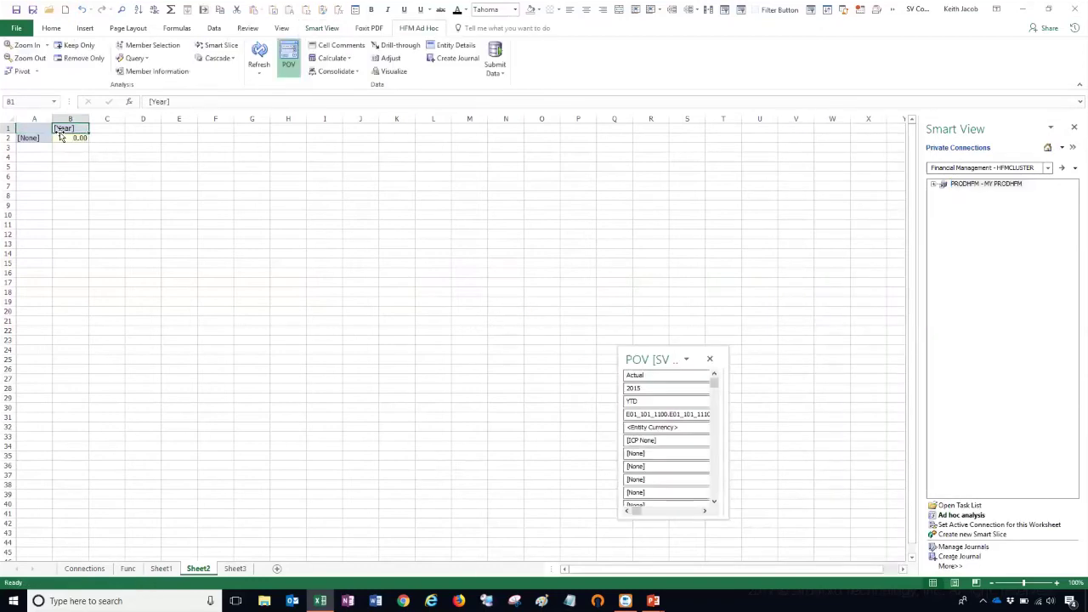
text(n)
key(Return)
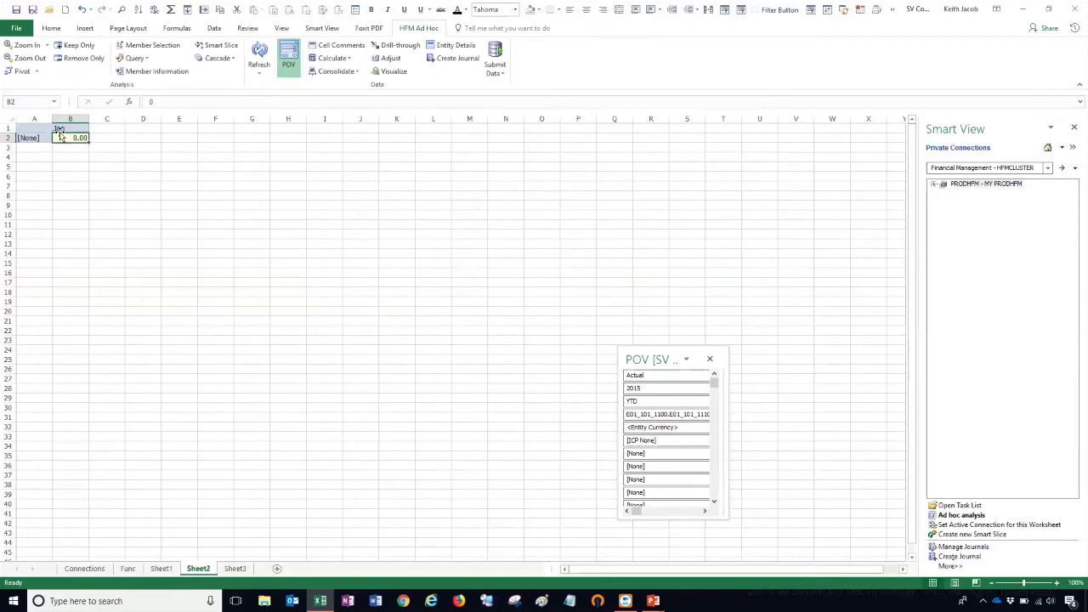
click(72, 128)
click(92, 137)
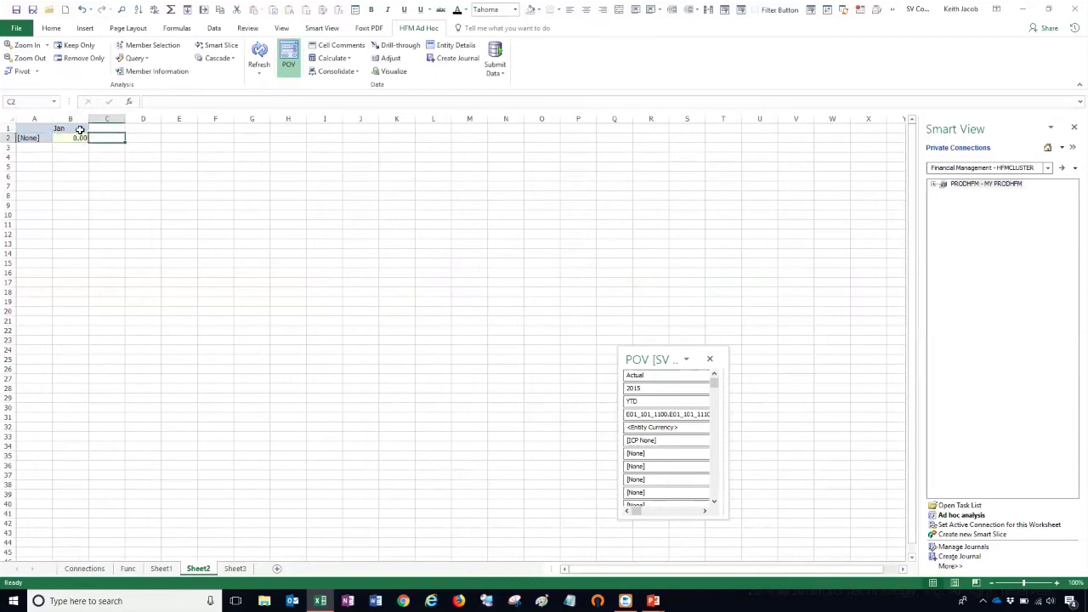
click(80, 128)
drag(92, 133, 153, 135)
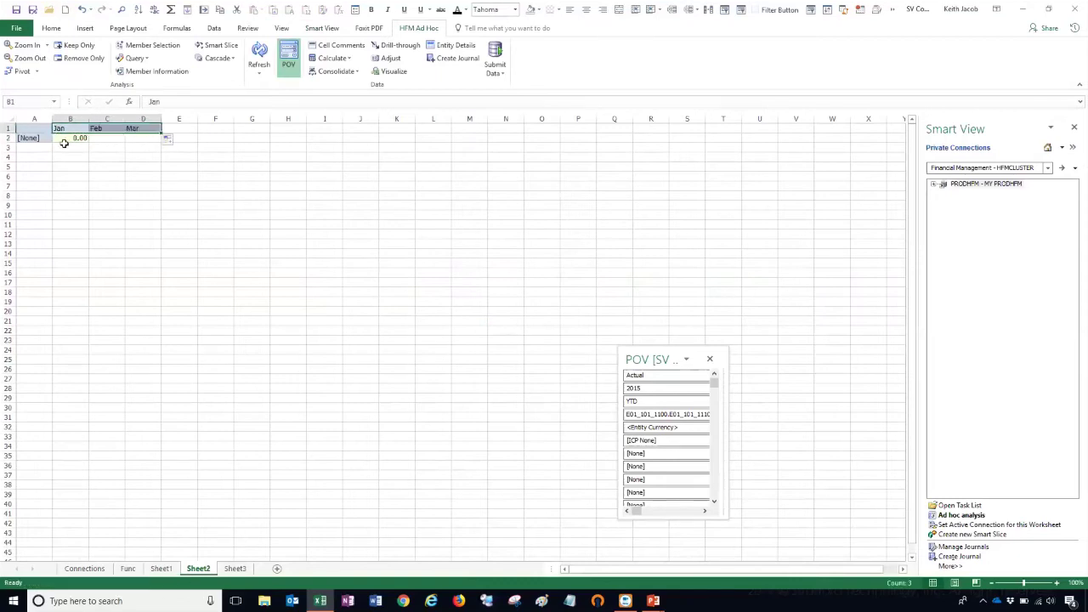
Enter account 300000 in A2, zoom in on it to its child accounts, and widen column A.
click(45, 142)
text(300000)
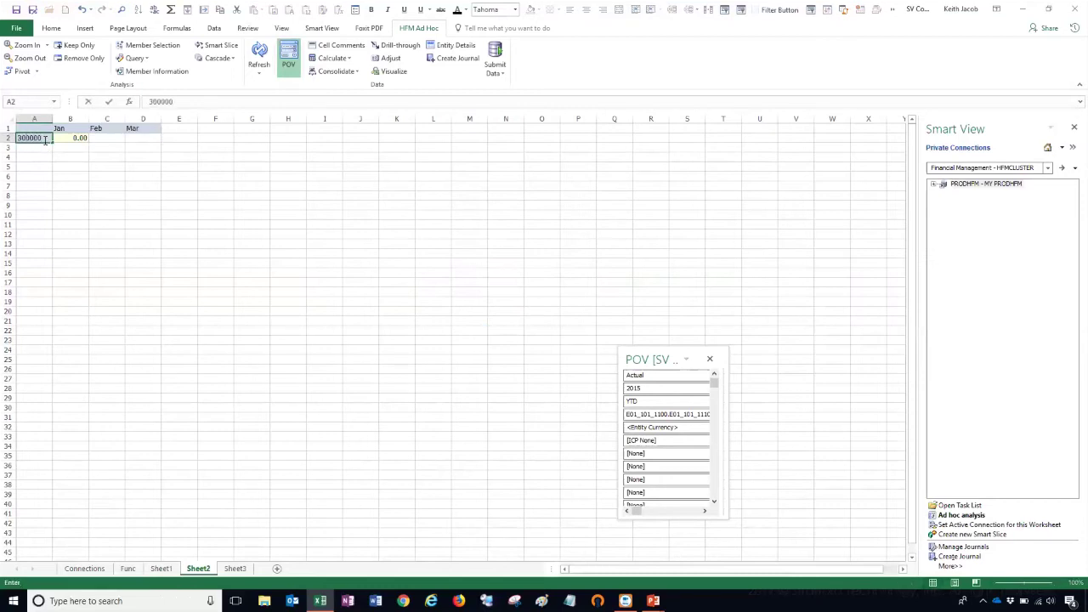
key(Return)
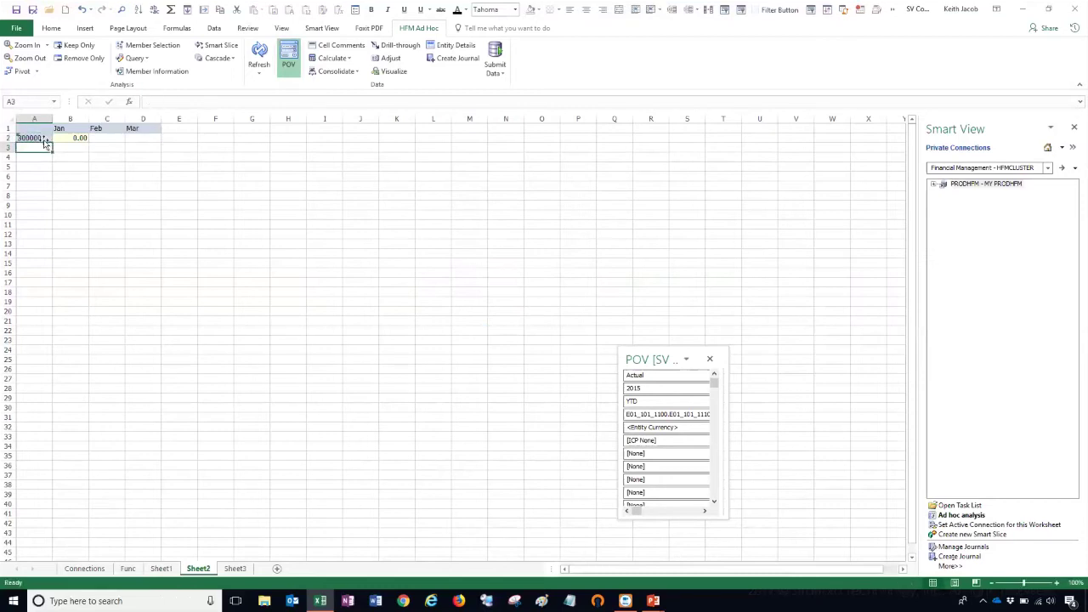
double_click(45, 138)
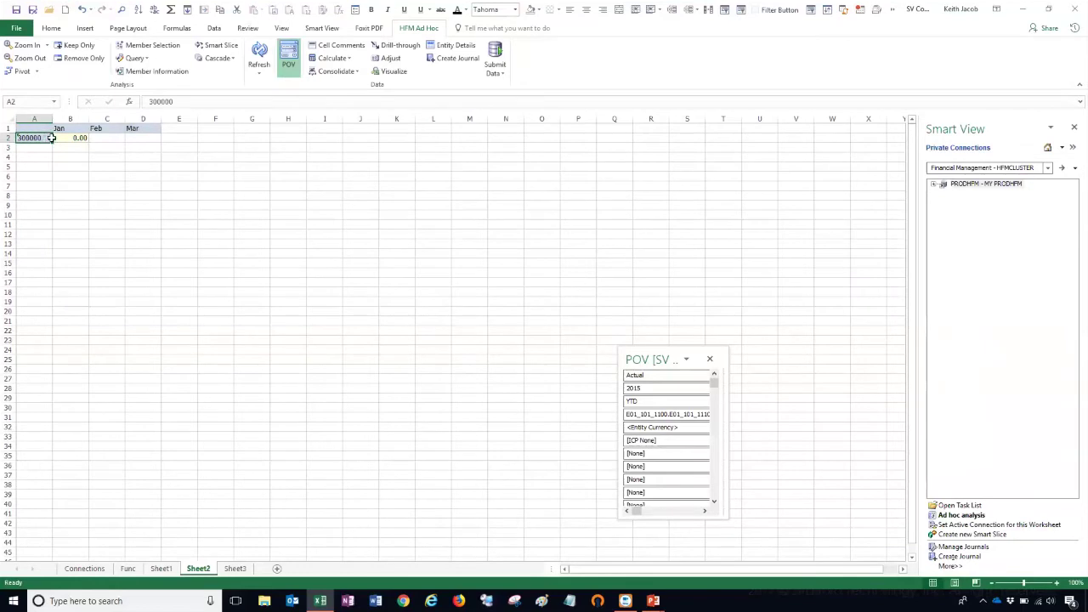
drag(53, 118, 75, 118)
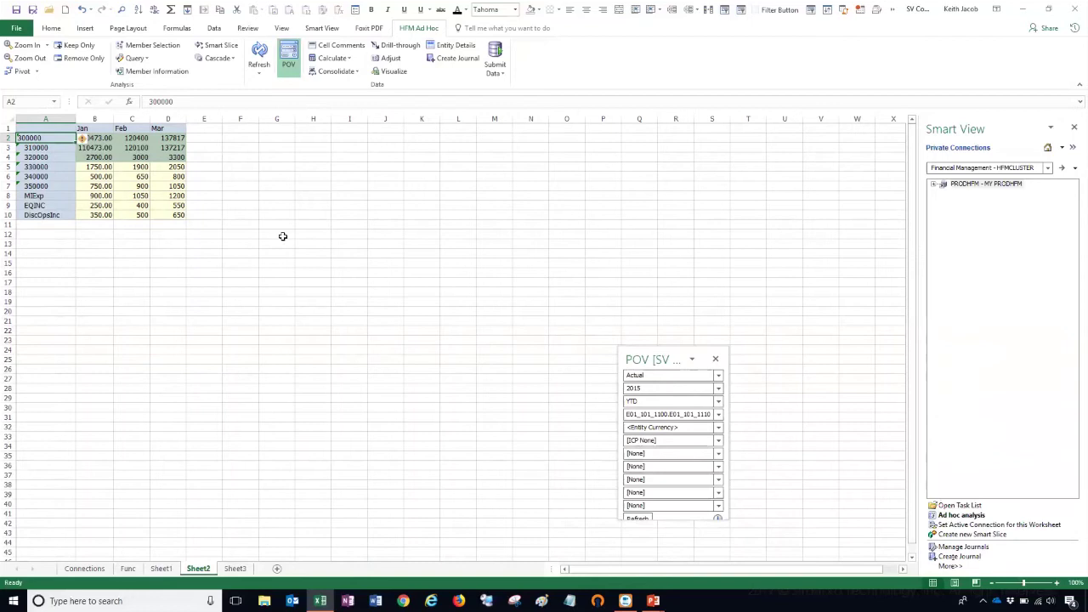
Rename Sheet2 as MY PRODHFM and switch to Sheet3.
click(209, 571)
double_click(209, 571)
text(MY PRODHFM)
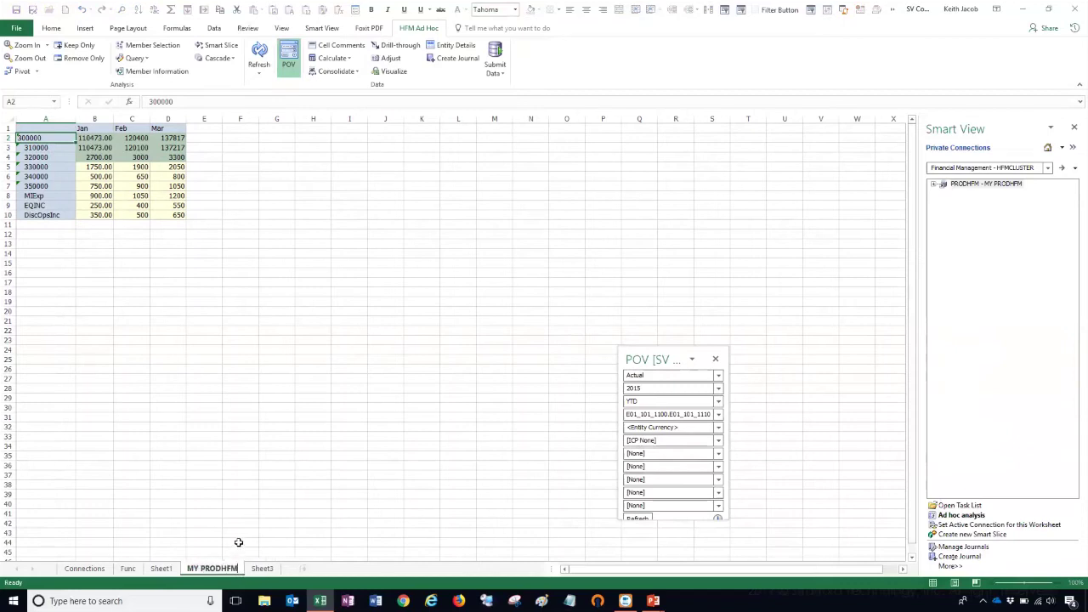
click(252, 515)
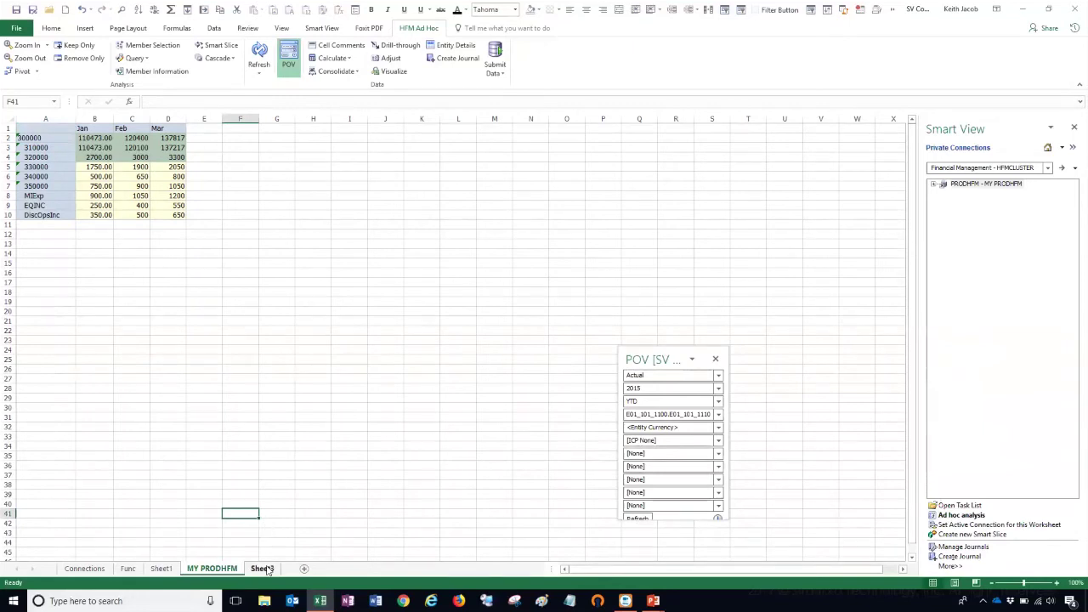
click(263, 567)
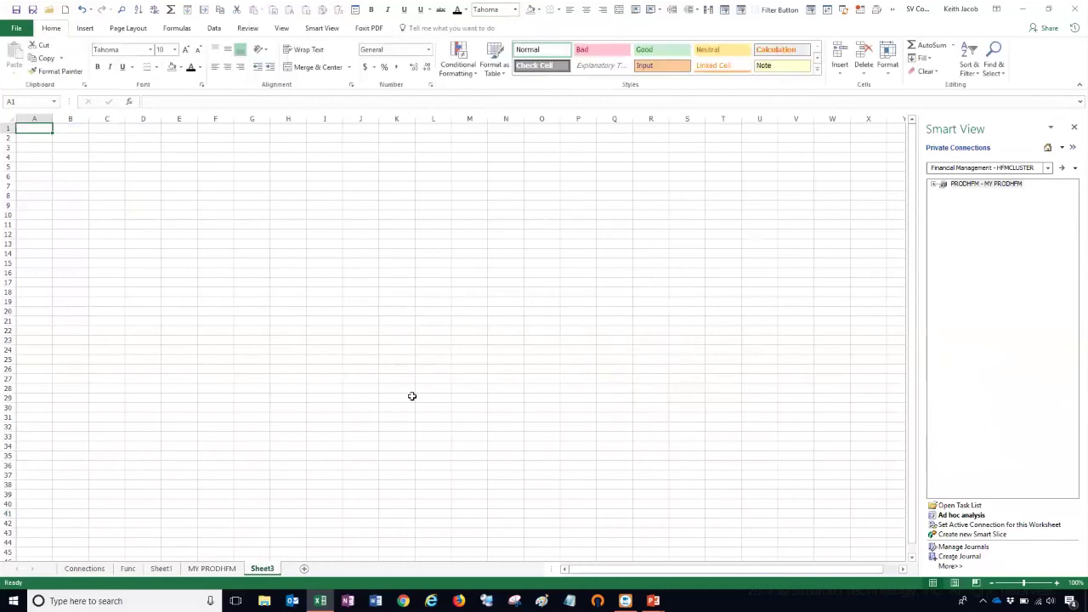
Copy the TEST environment private connection URL from C13 of the Connections sheet and return to Sheet3.
click(85, 568)
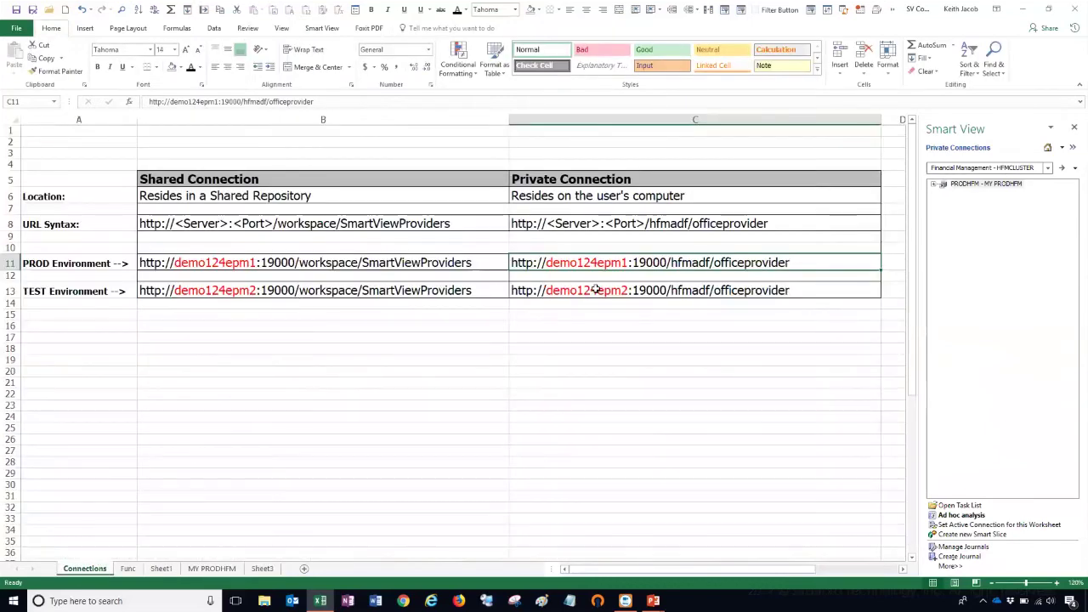
right_click(597, 290)
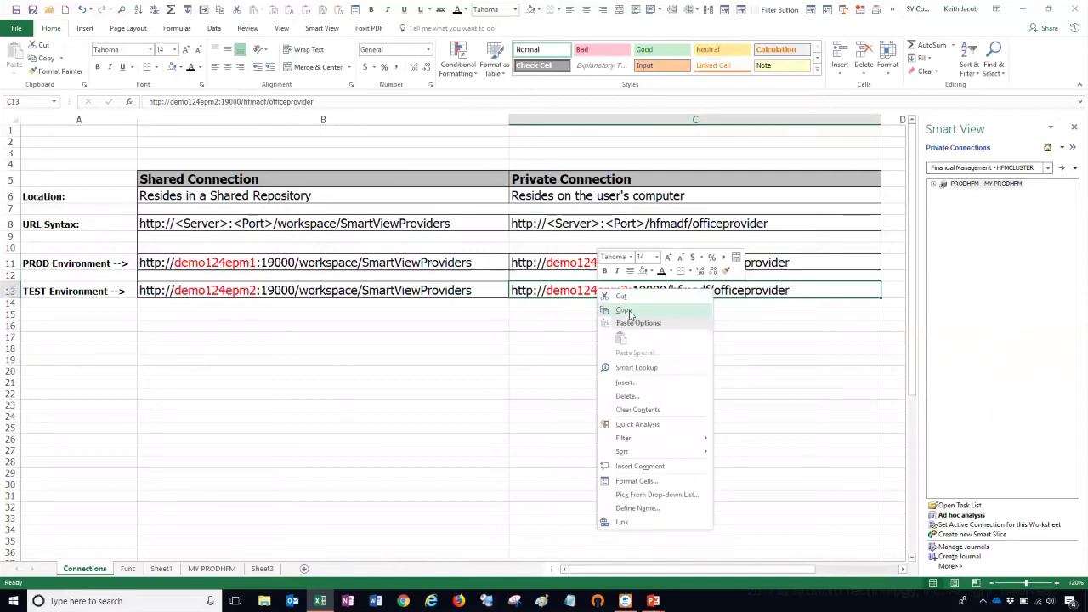
click(624, 310)
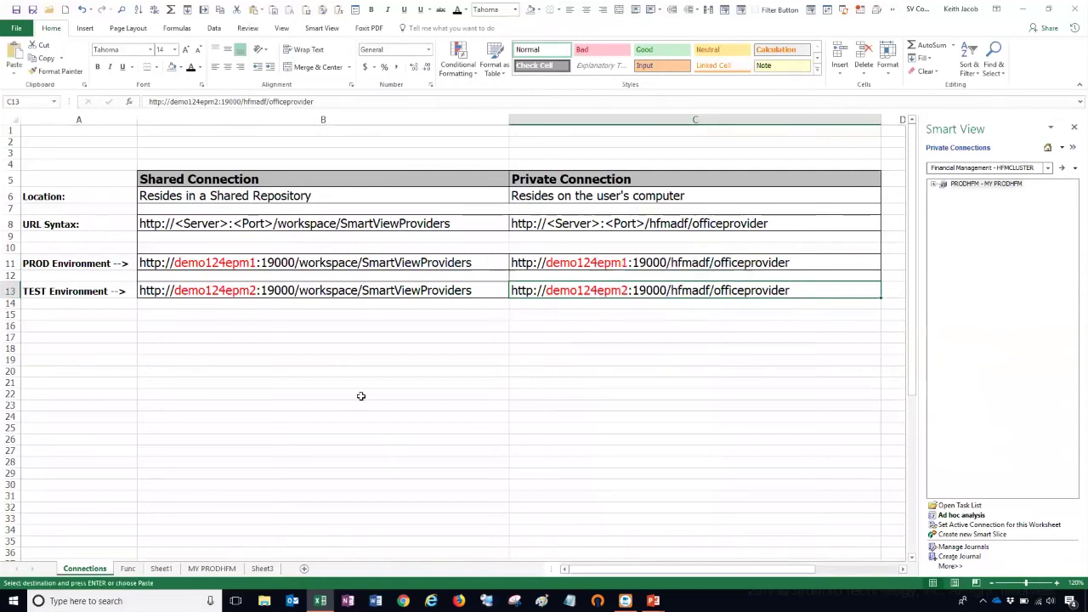
click(261, 568)
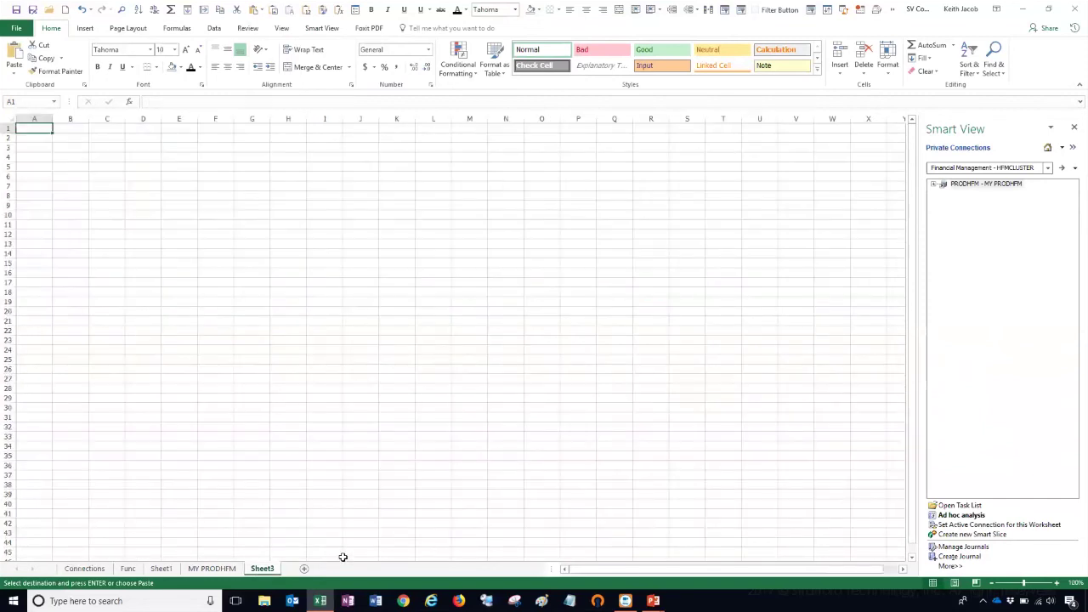
click(1072, 169)
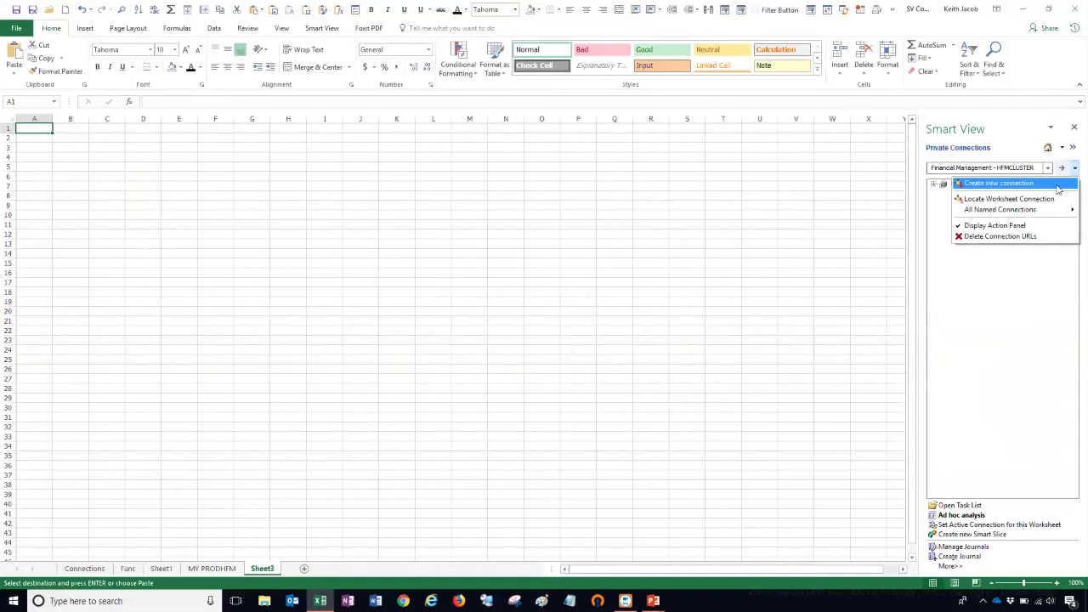
click(999, 184)
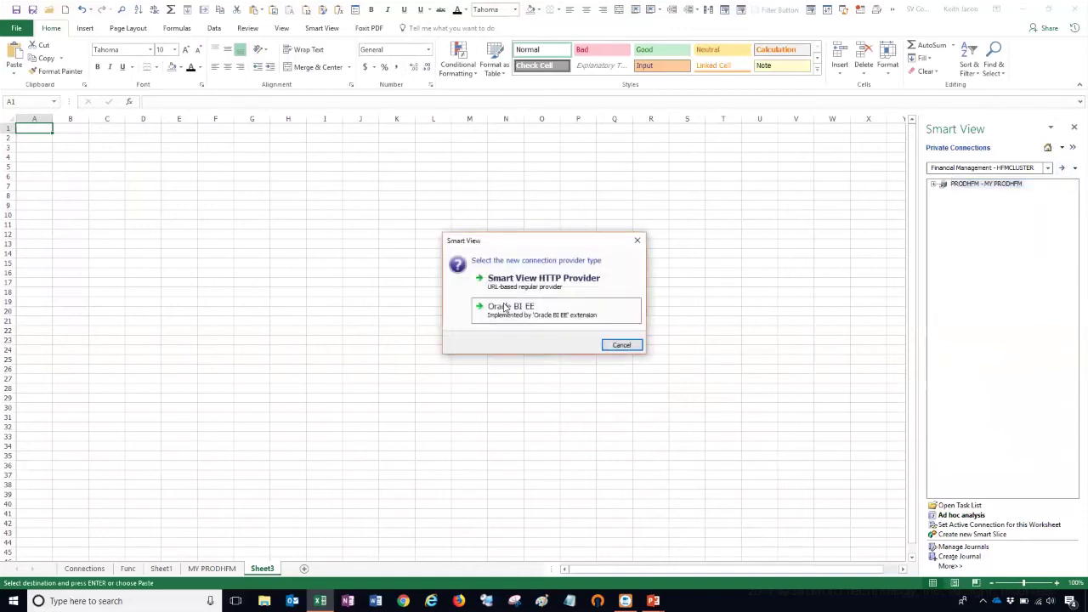
click(511, 287)
right_click(478, 288)
click(530, 339)
click(552, 361)
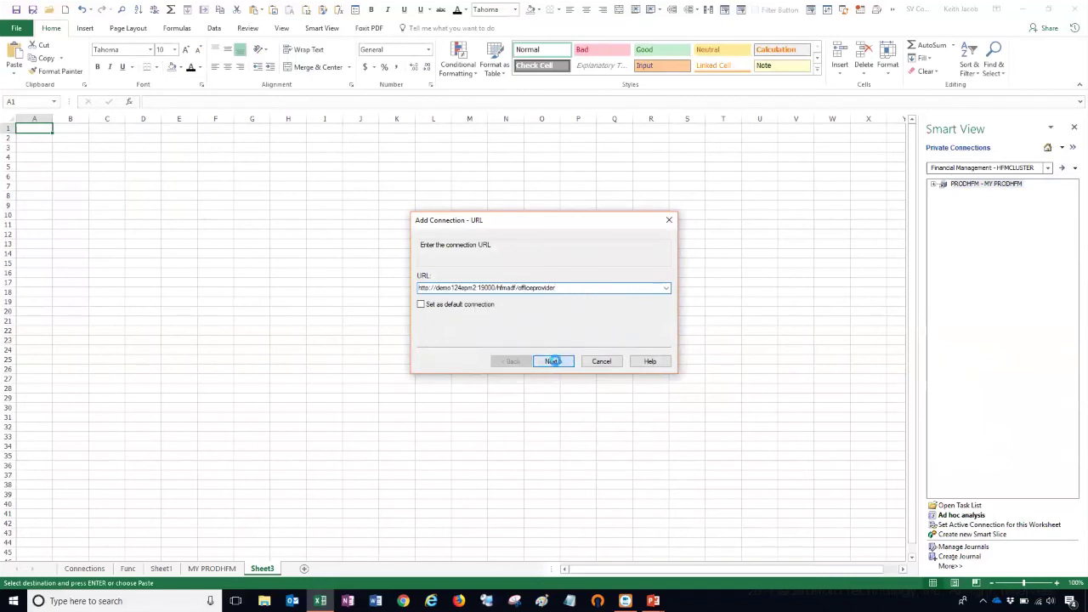
Enter the account password and sign on to the TEST data source.
text(***)
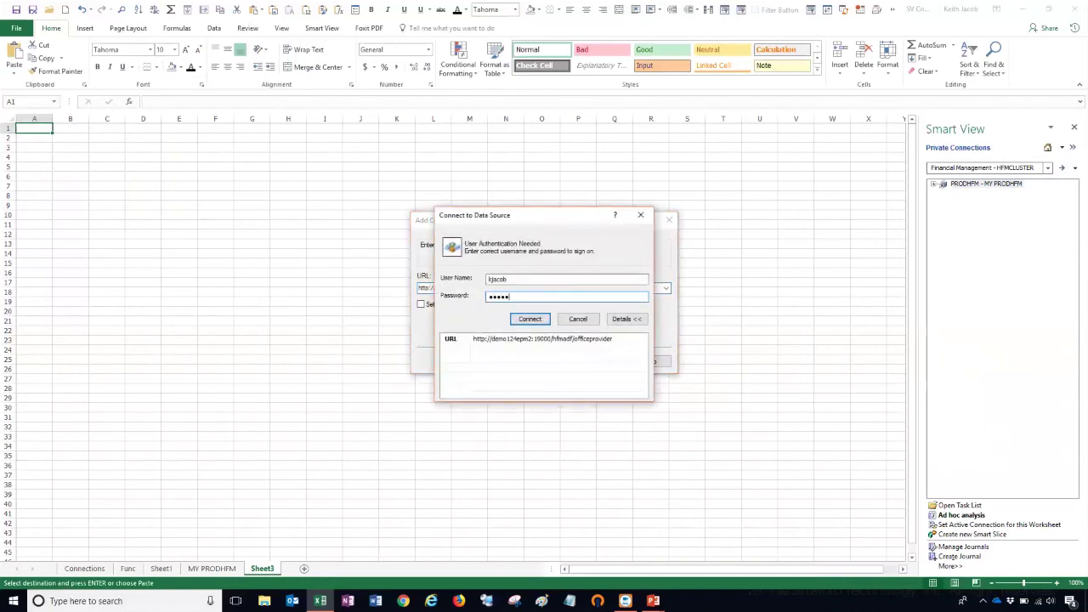
text(*******)
key(Return)
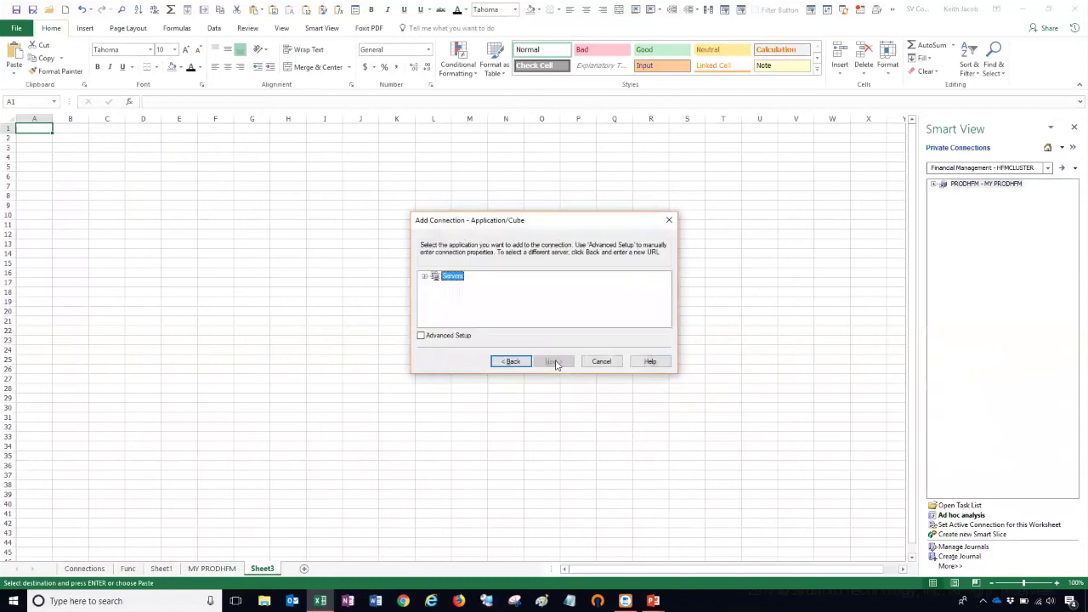
Select the TESTHFM application under HFMCLUSTER and save the connection under the name MY TESTHFM.
click(424, 276)
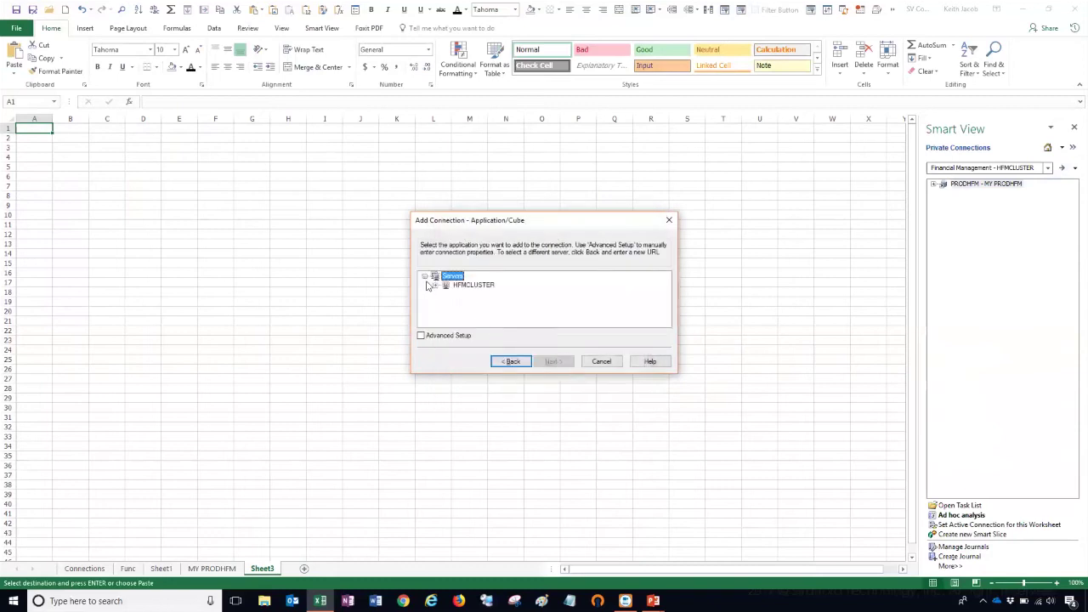
click(472, 294)
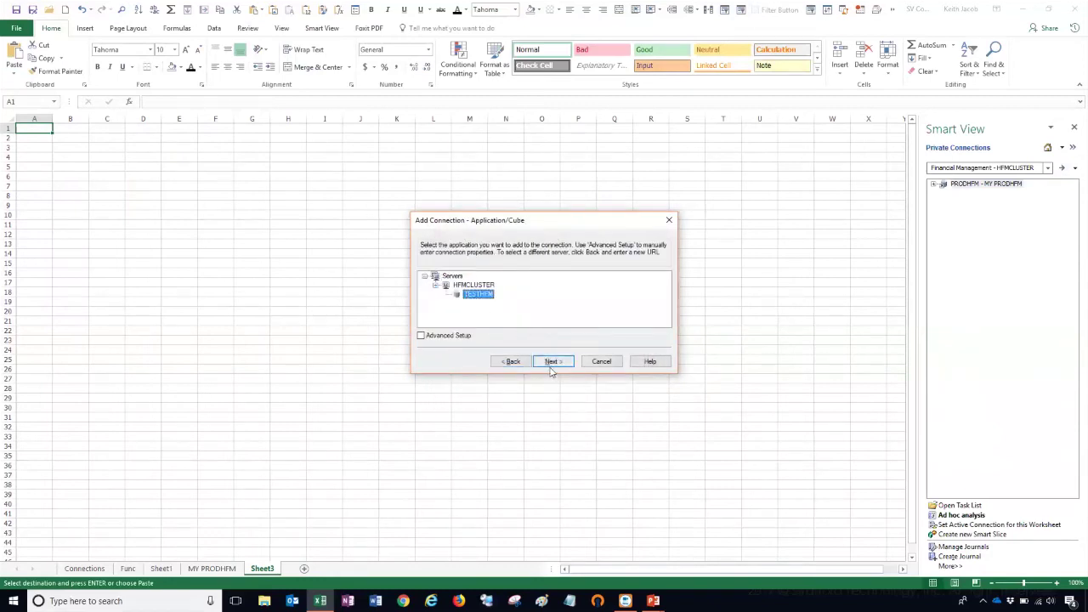
click(552, 362)
text(MY TESTHFM)
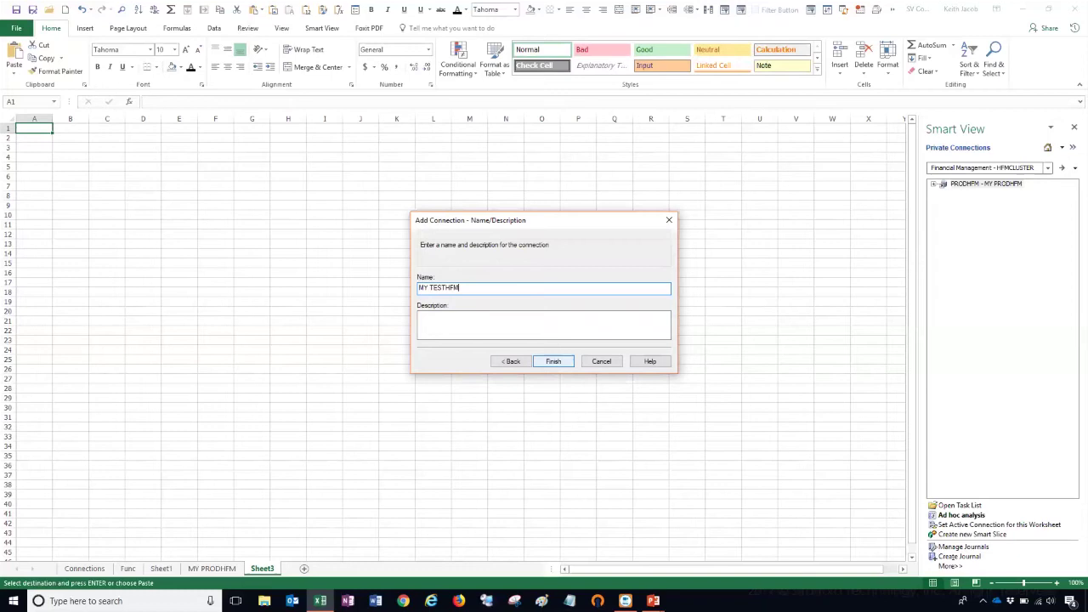
click(566, 362)
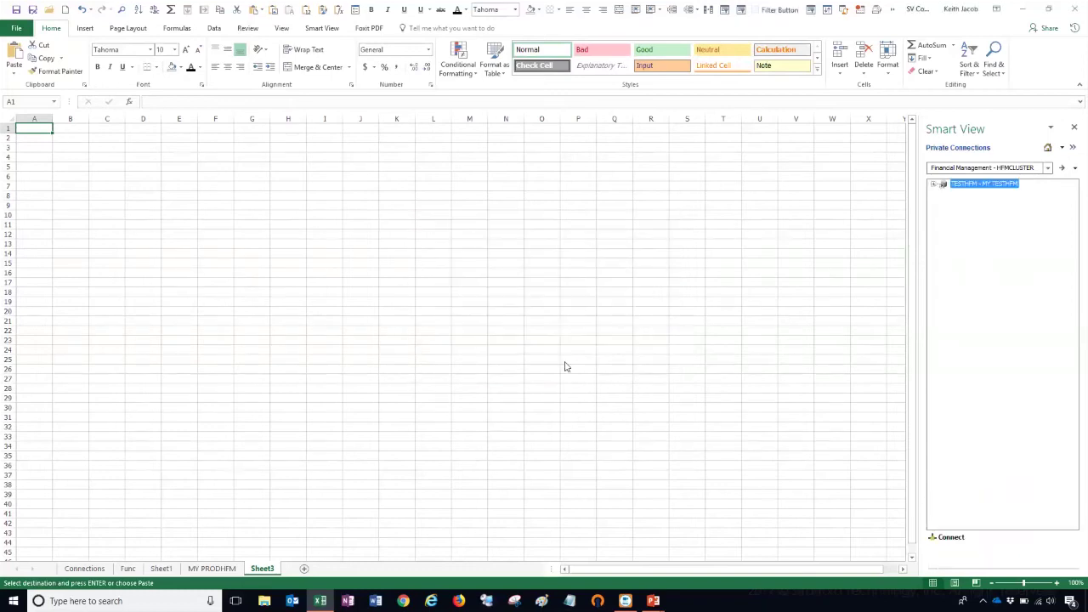
Connect to the MY TESTHFM private connection with the account password and start an ad hoc analysis on Sheet3.
right_click(983, 190)
click(994, 195)
text(*****)
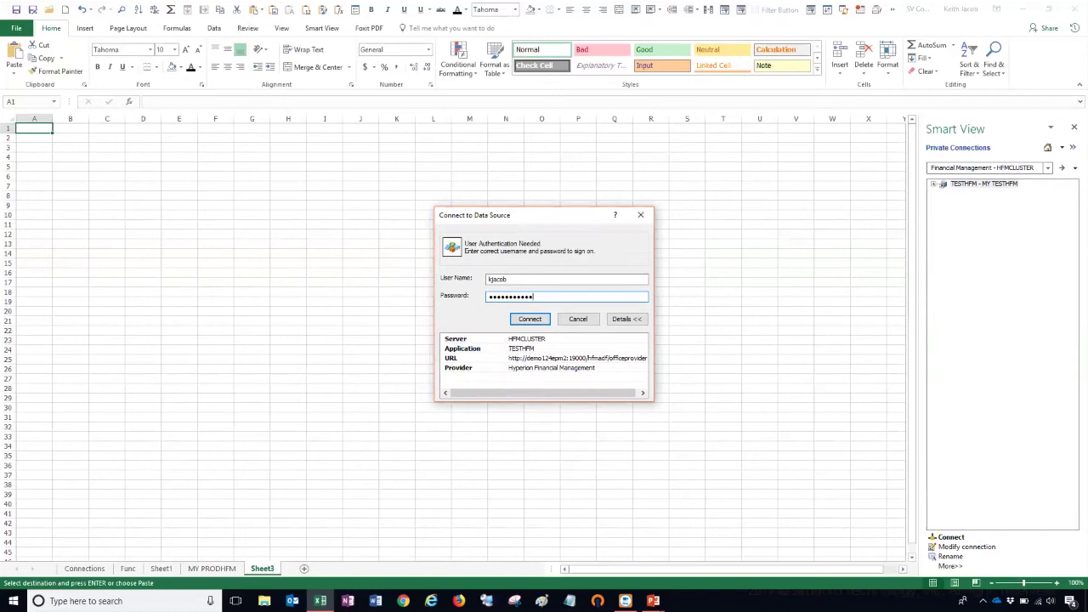
click(548, 324)
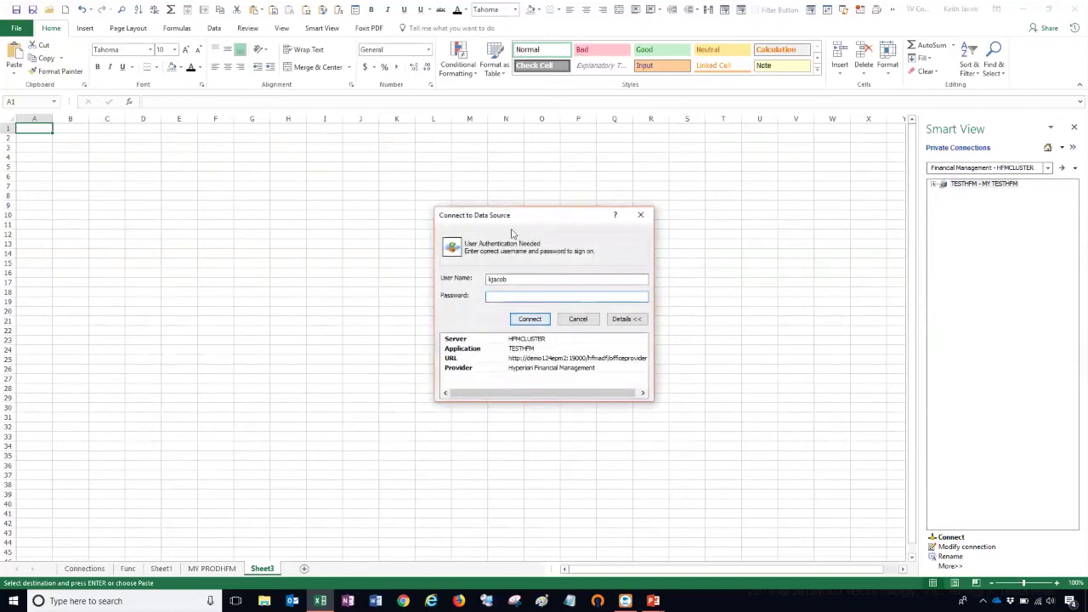
text(***********)
click(534, 326)
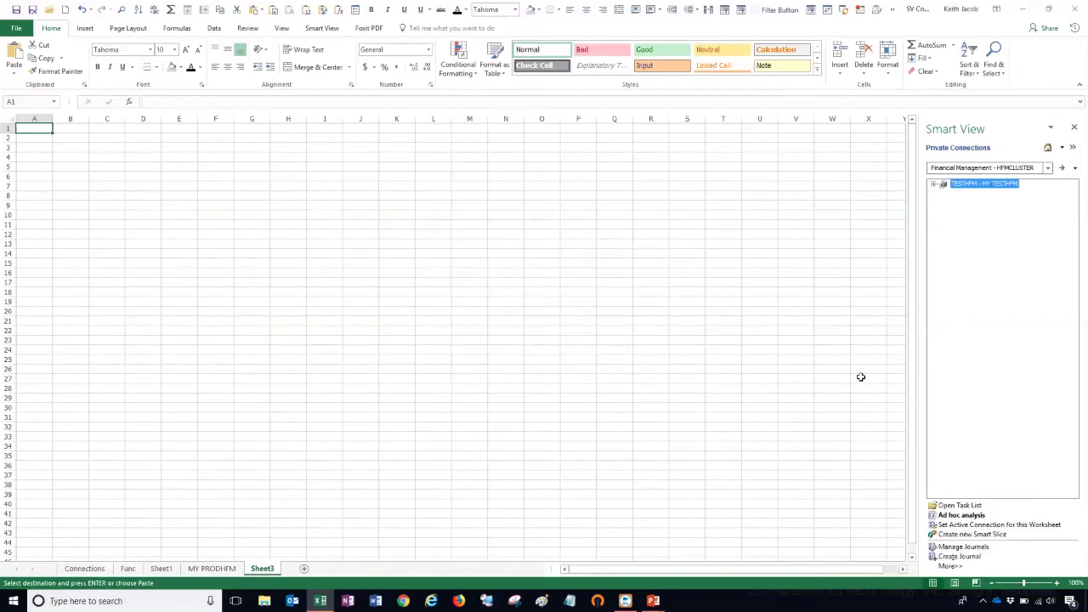
click(958, 516)
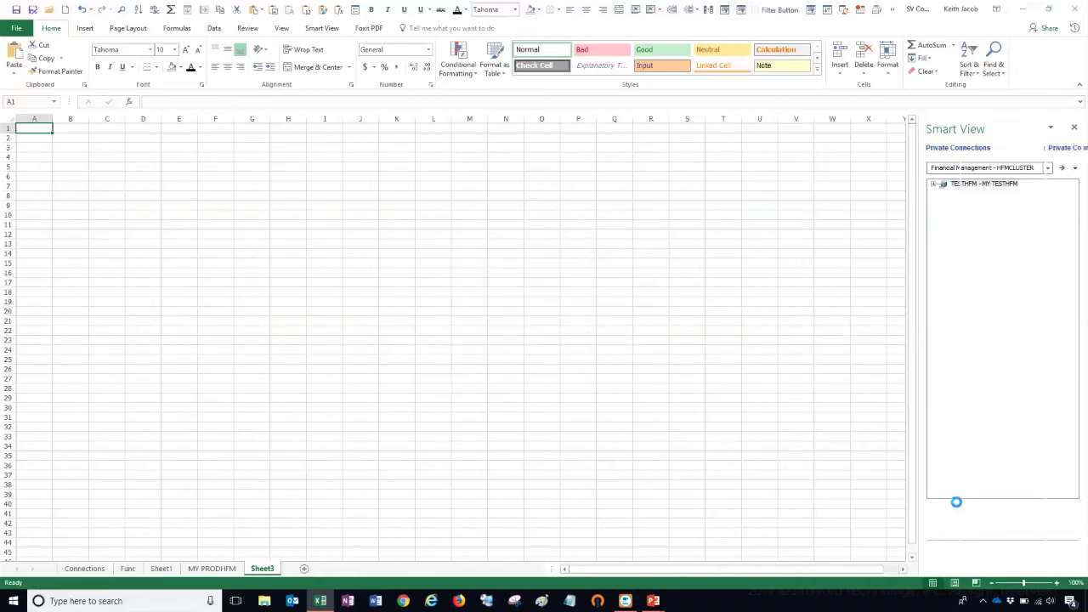
Fill the months across from Jan in B1 to Mar in D1.
click(79, 137)
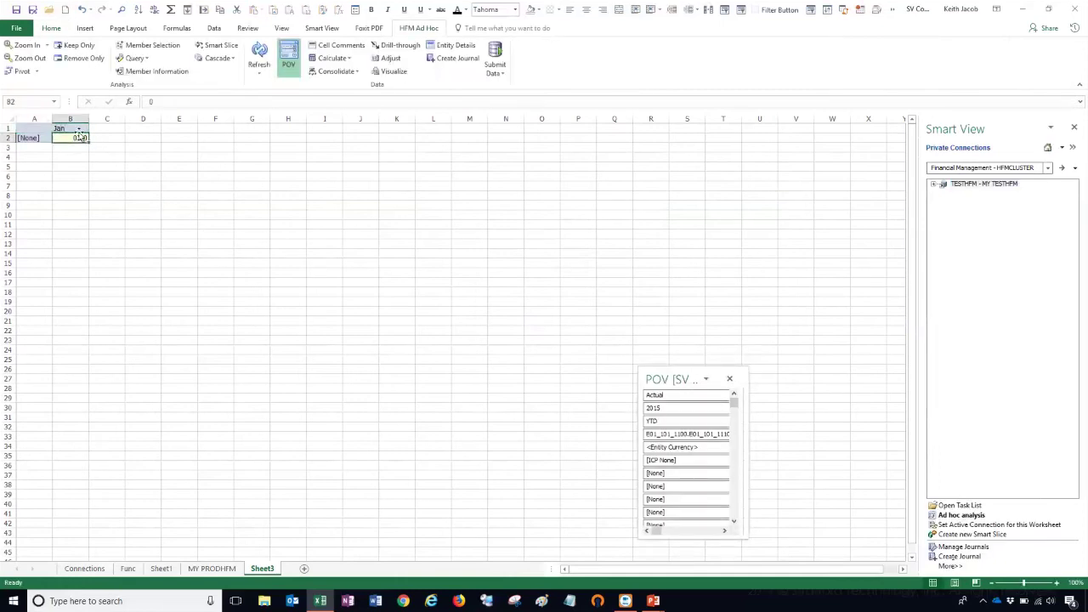
click(78, 128)
drag(89, 133, 140, 140)
Enter account 300000 in A2, zoom in on it to its child accounts, and widen column A.
click(39, 140)
text(3000)
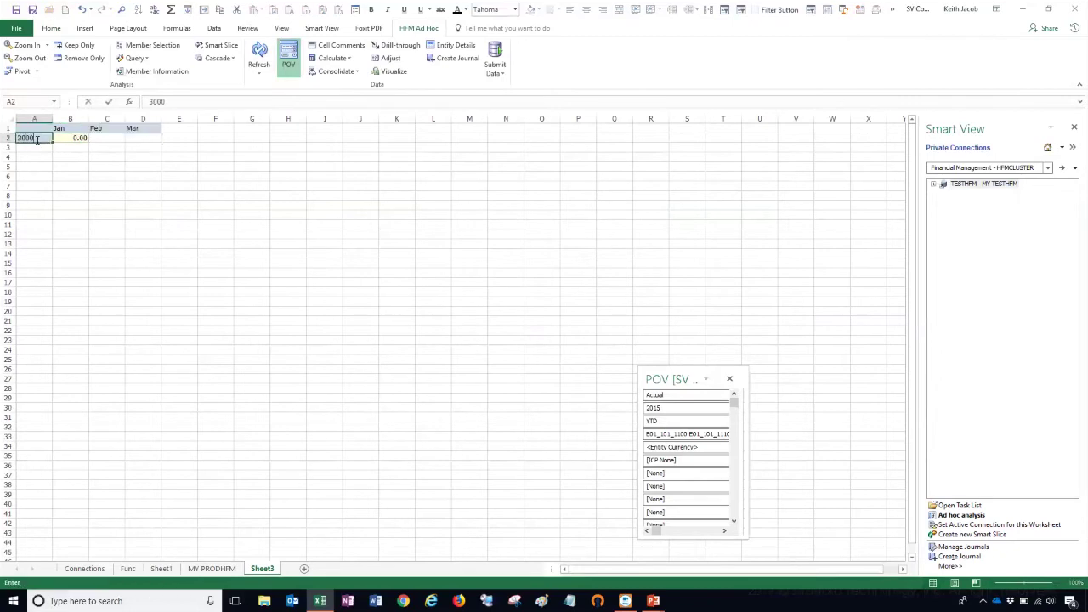
text(00)
key(Return)
double_click(34, 138)
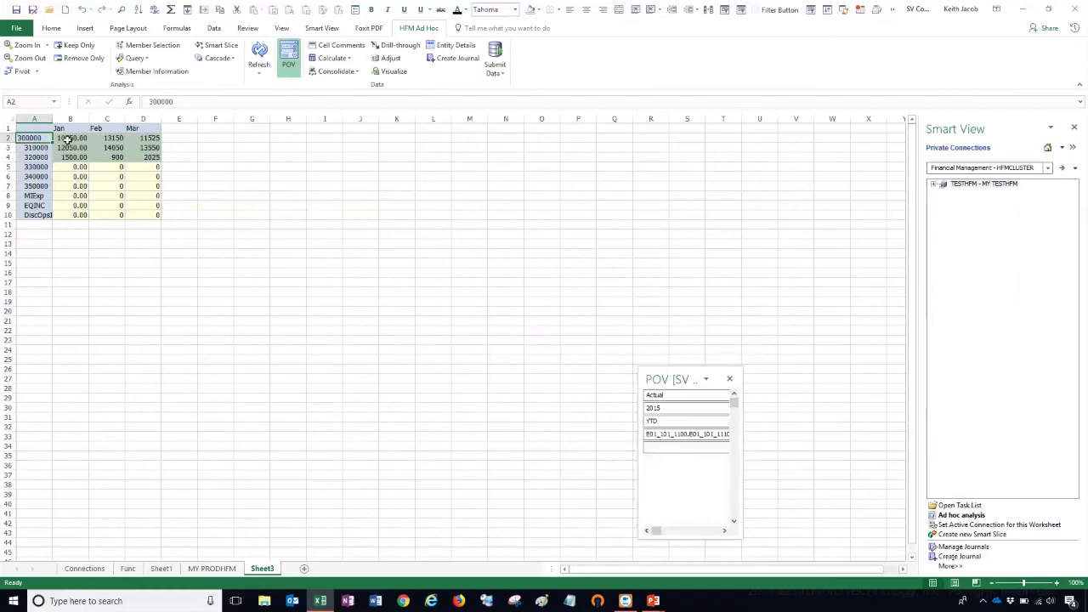
drag(53, 118, 67, 118)
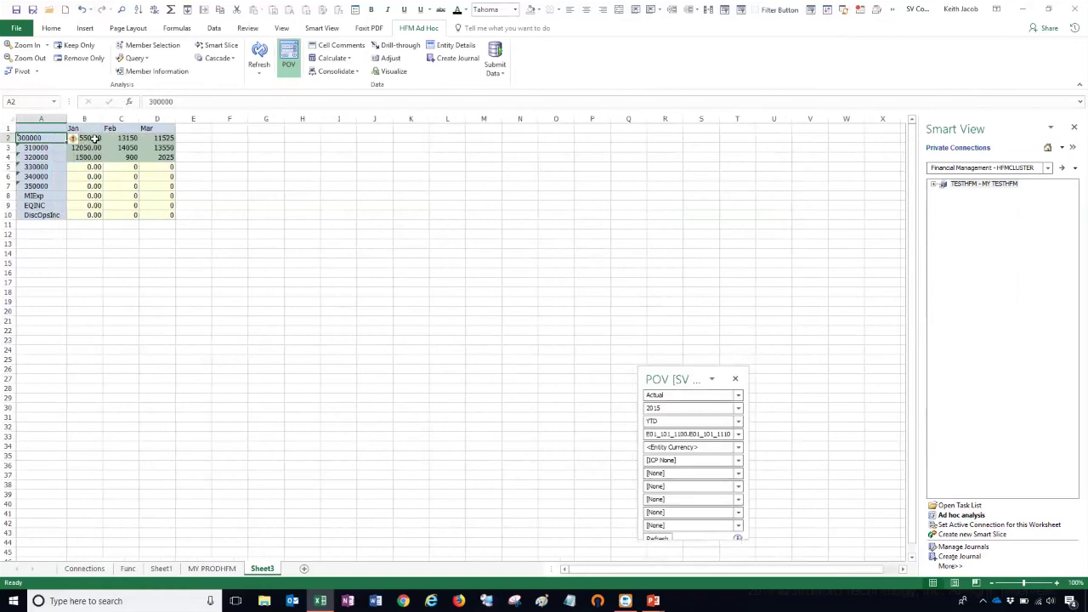
Rename Sheet3 as MY TESTHFM.
double_click(265, 574)
text(MY TESTHFM)
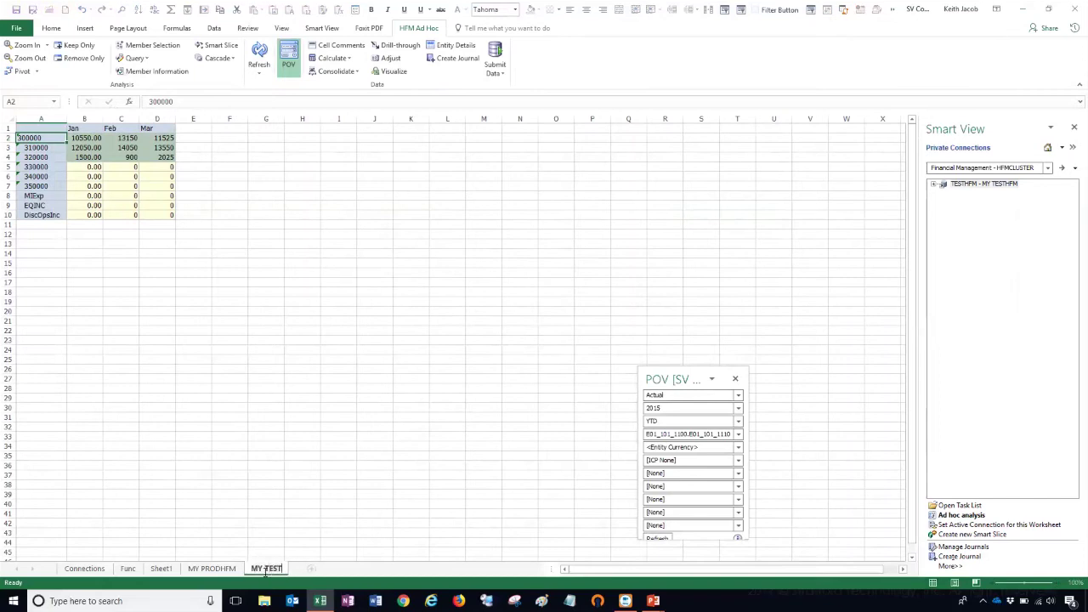
key(Return)
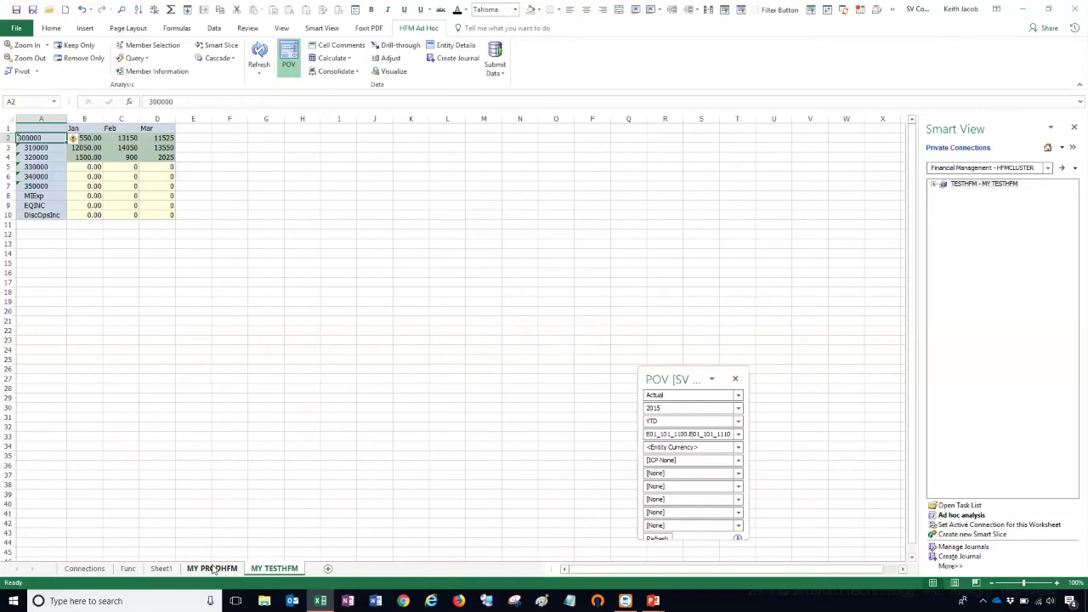
Compare the January to March account values on the MY PRODHFM and MY TESTHFM sheets.
click(204, 569)
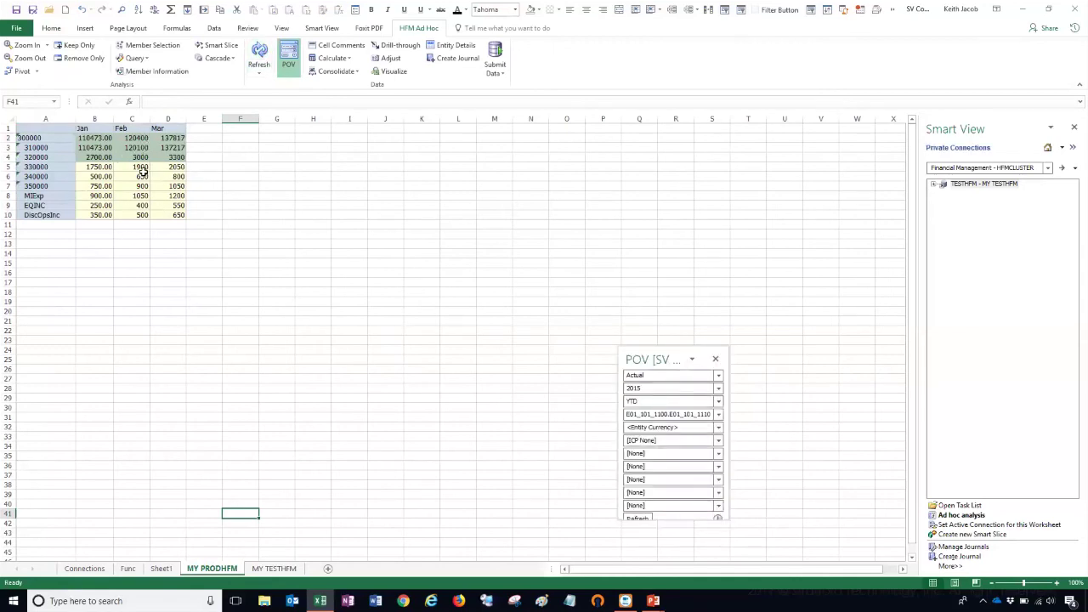
click(275, 567)
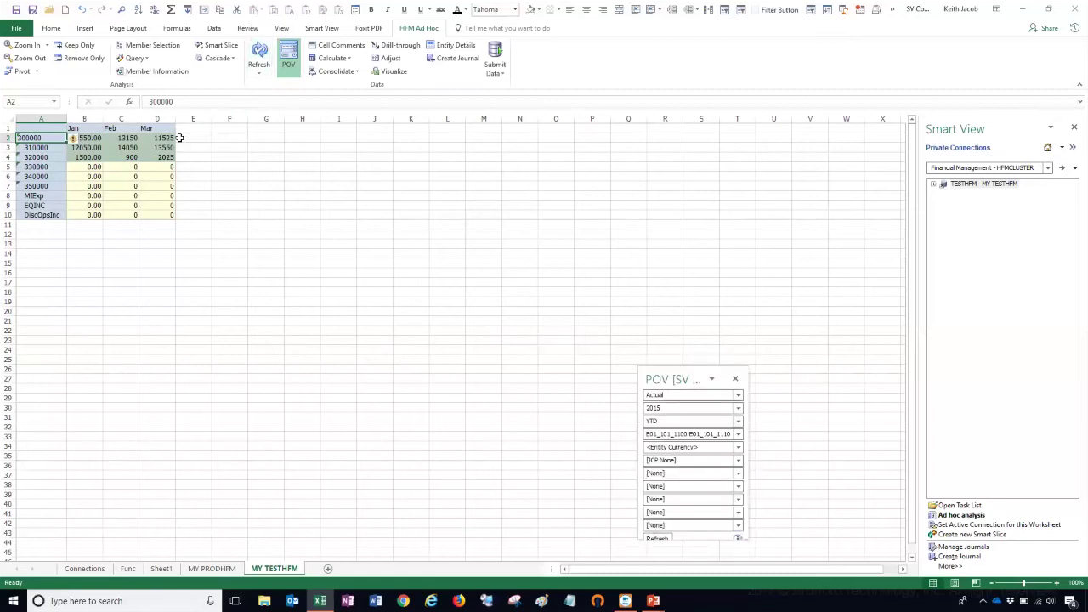
drag(87, 138, 170, 211)
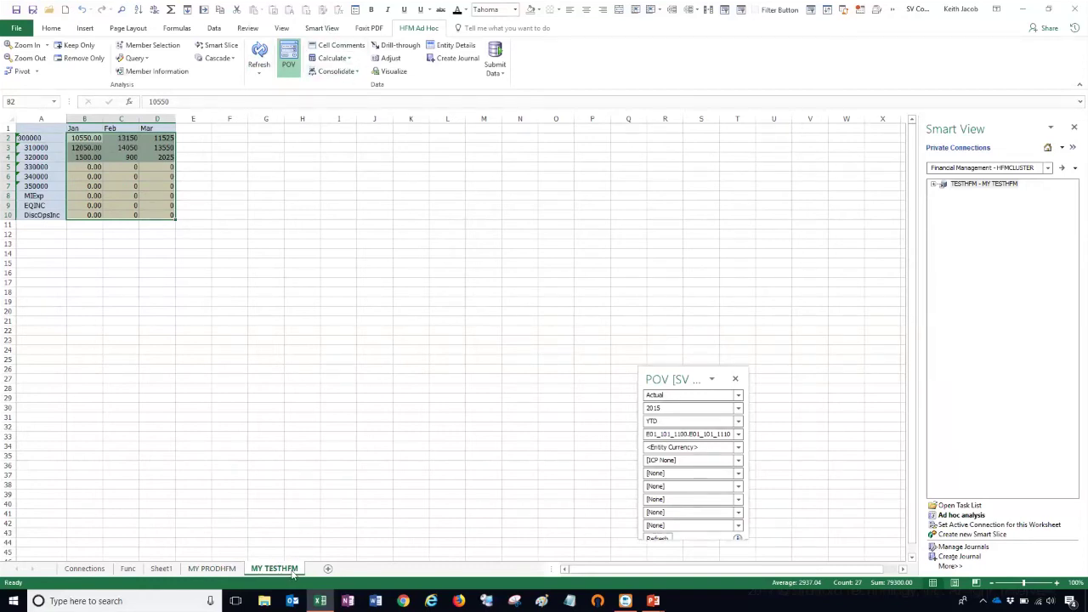
Check which active Smart View connection the MY TESTHFM sheet and the MY PRODHFM sheet each use.
click(316, 29)
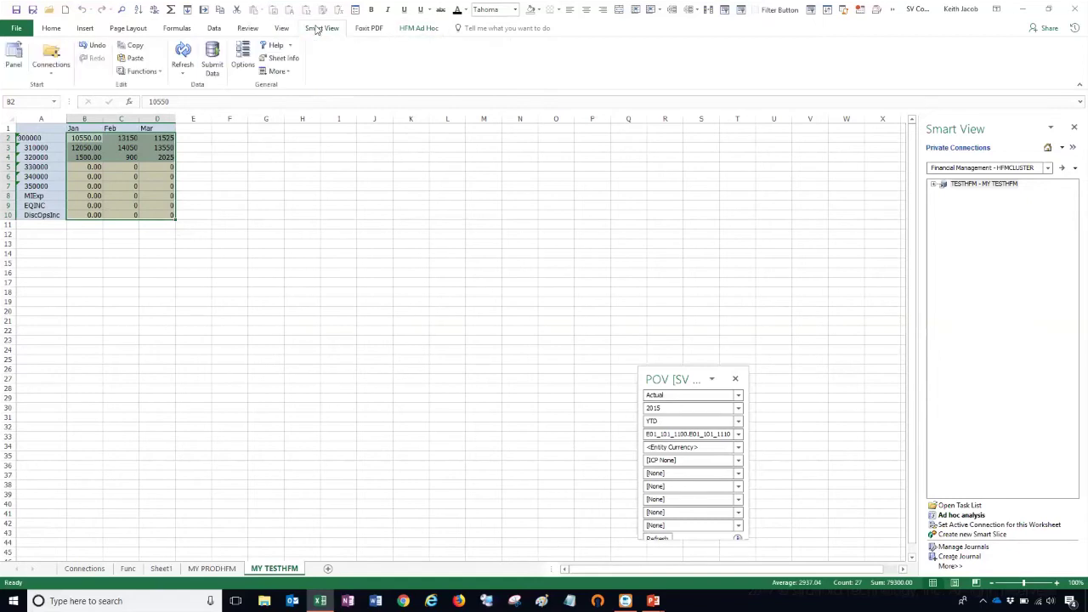
click(51, 66)
mouse_move(100, 86)
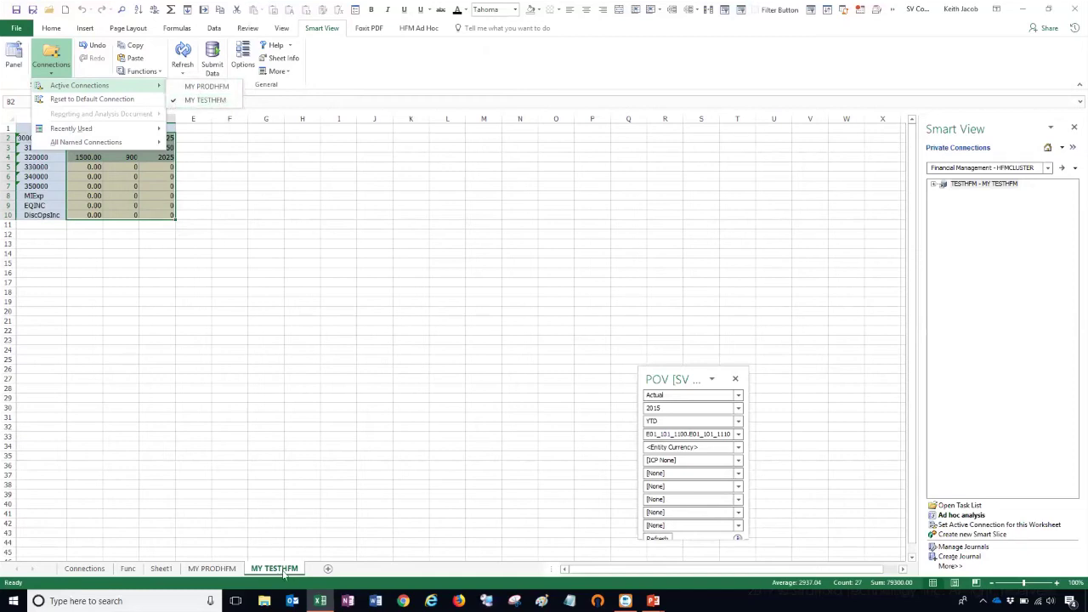
click(211, 569)
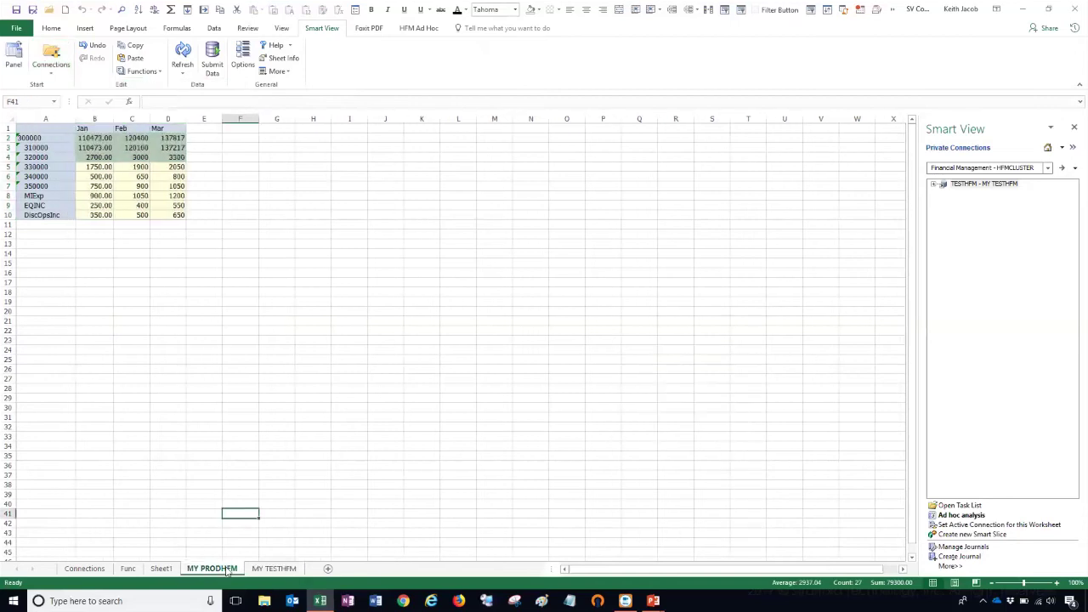
click(330, 32)
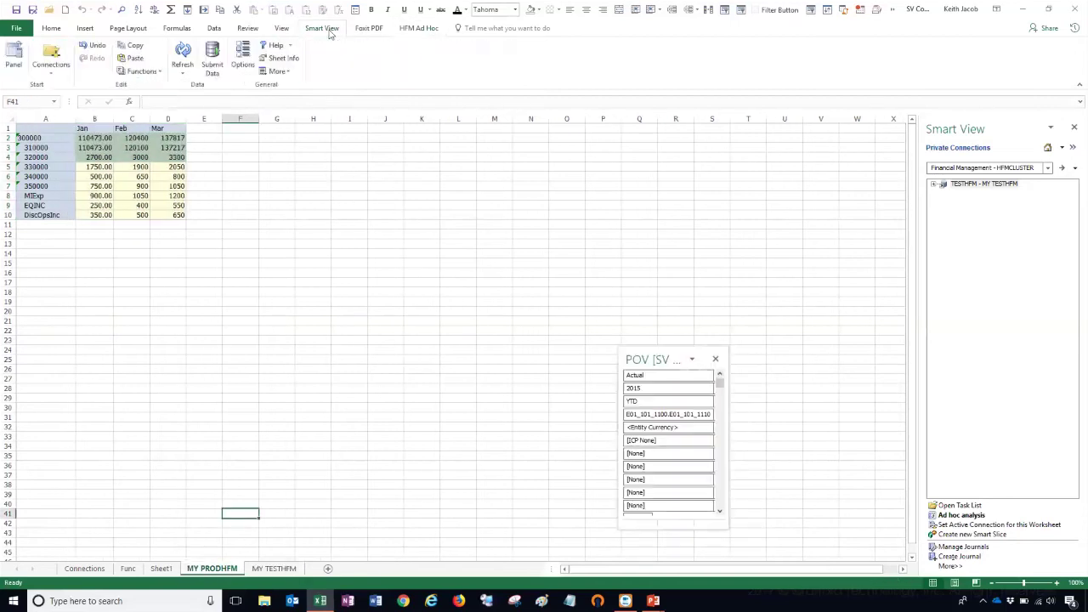
click(51, 57)
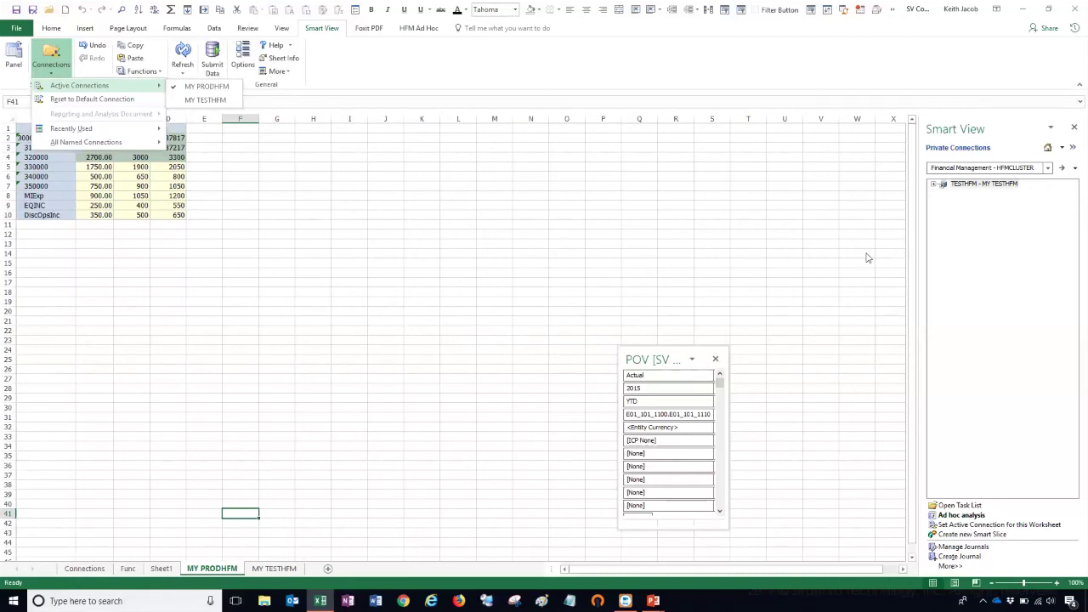
click(330, 568)
click(330, 569)
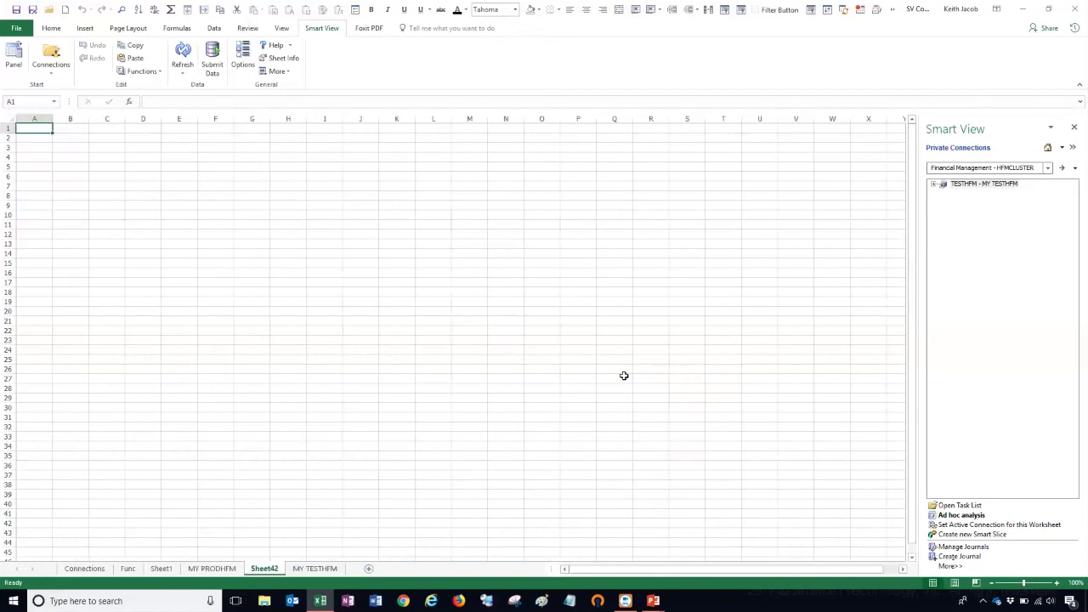
click(1048, 168)
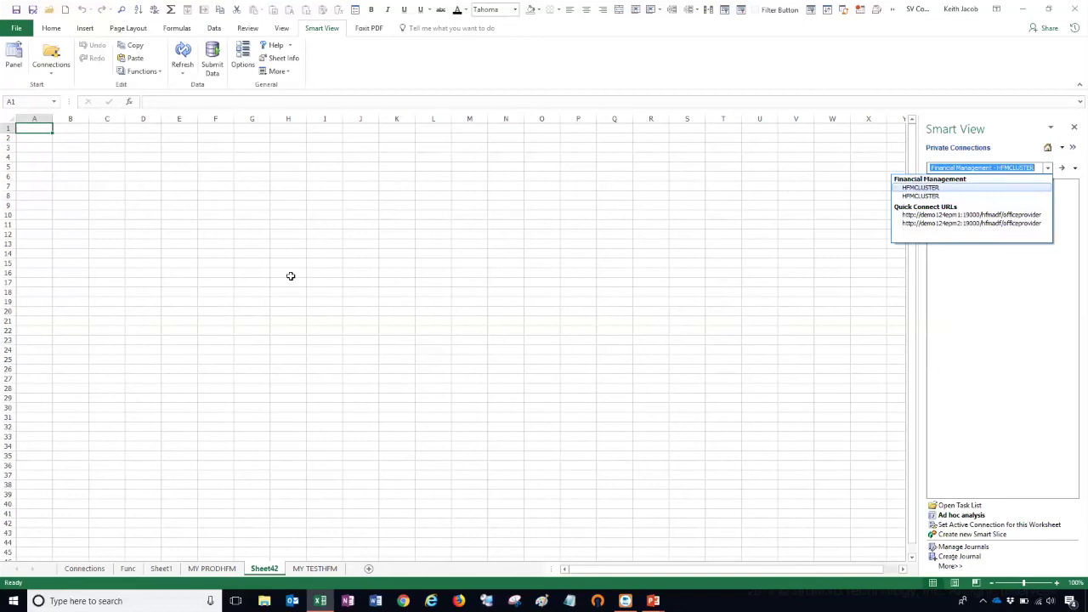
click(1048, 168)
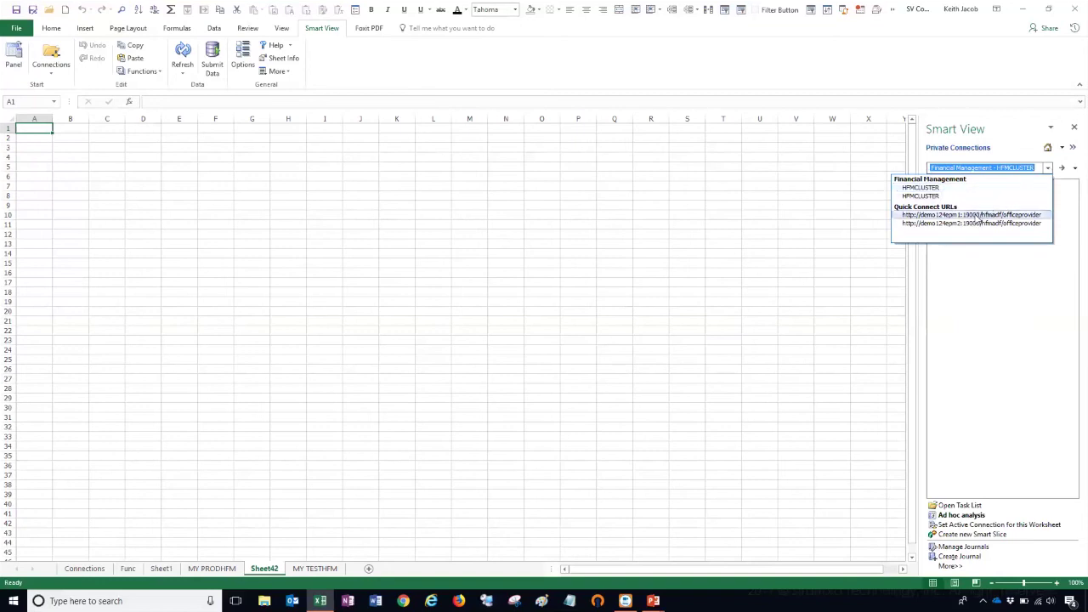
click(978, 216)
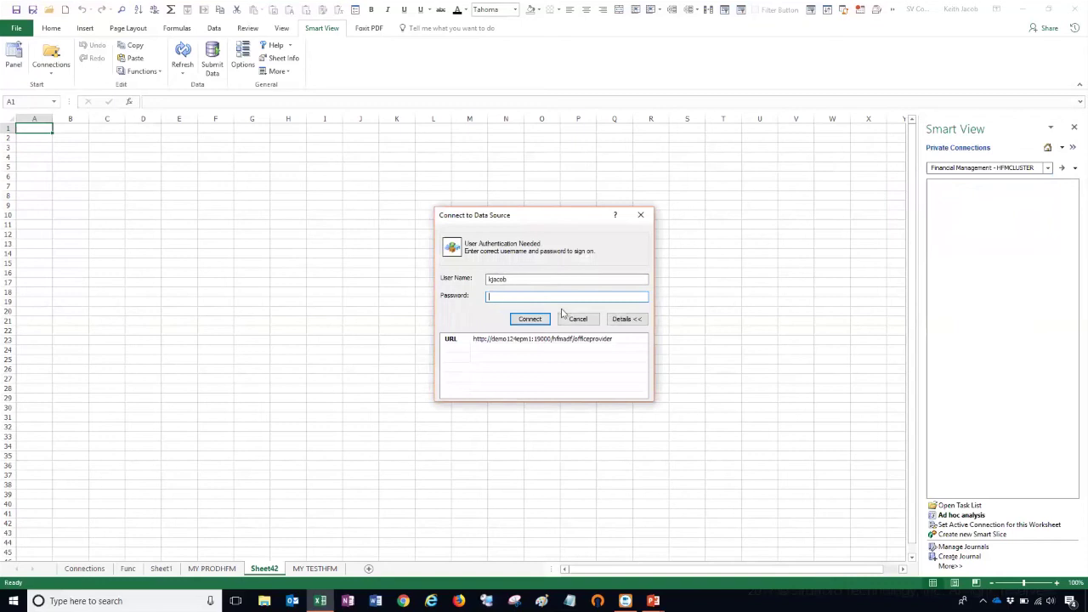
text(***)
key(Return)
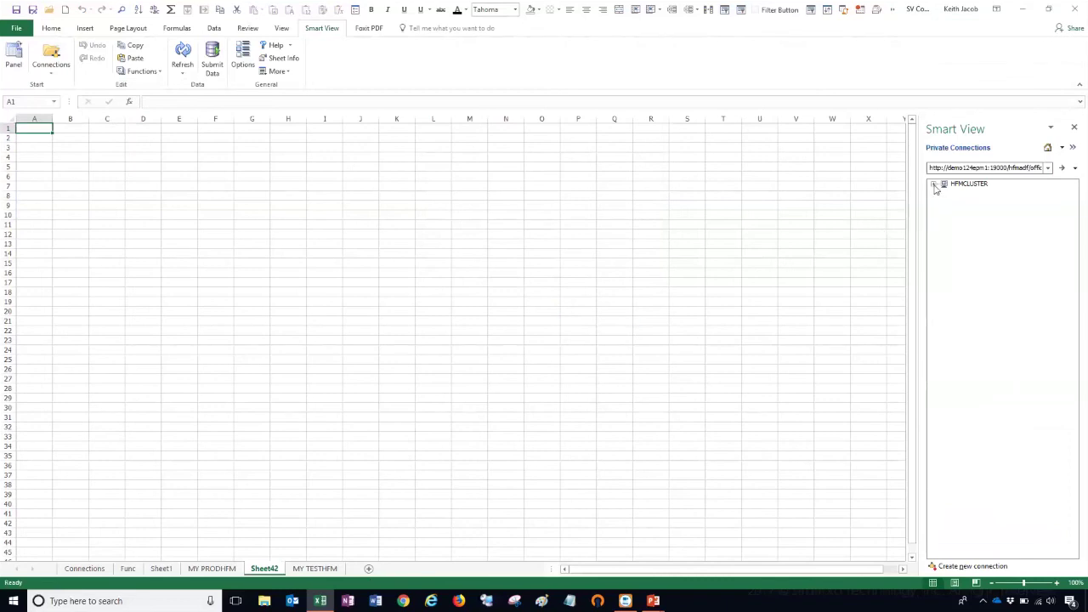
Expand HFMCLUSTER and start an ad hoc analysis on the new sheet with the PRODHFM - MY PRODHFM connection.
click(934, 186)
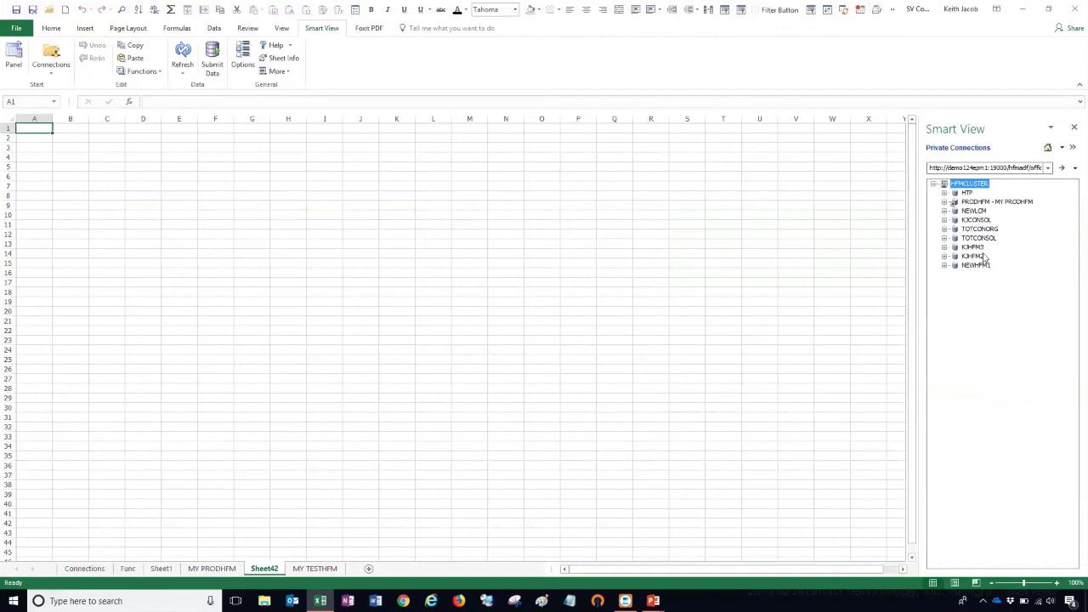
click(978, 204)
right_click(979, 204)
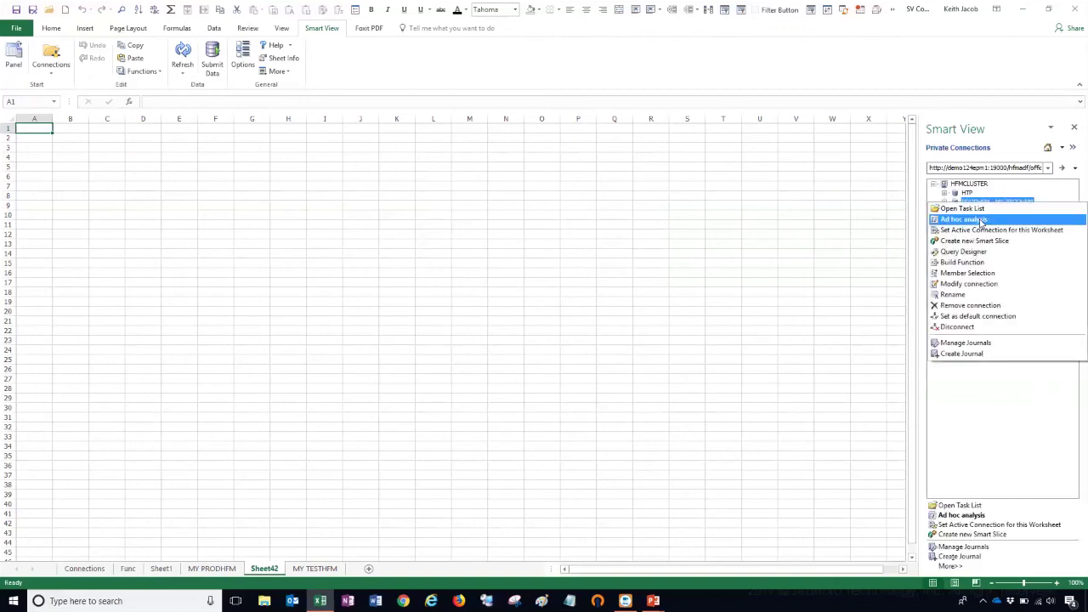
click(978, 220)
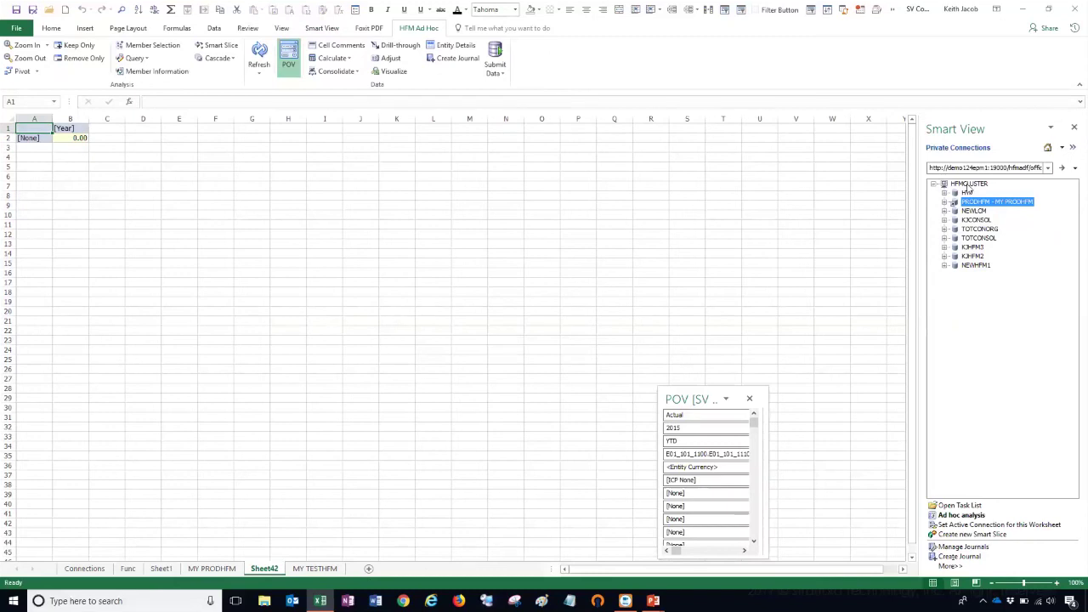
Rename the MY PRODHFM private connection as MY PRODHFM 2.
right_click(975, 204)
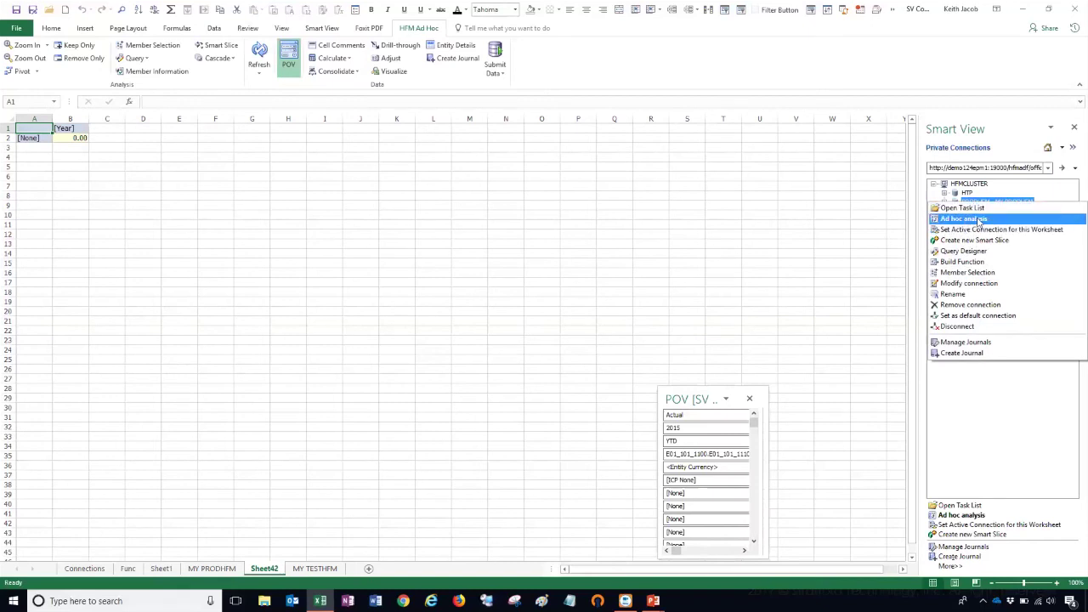
click(969, 294)
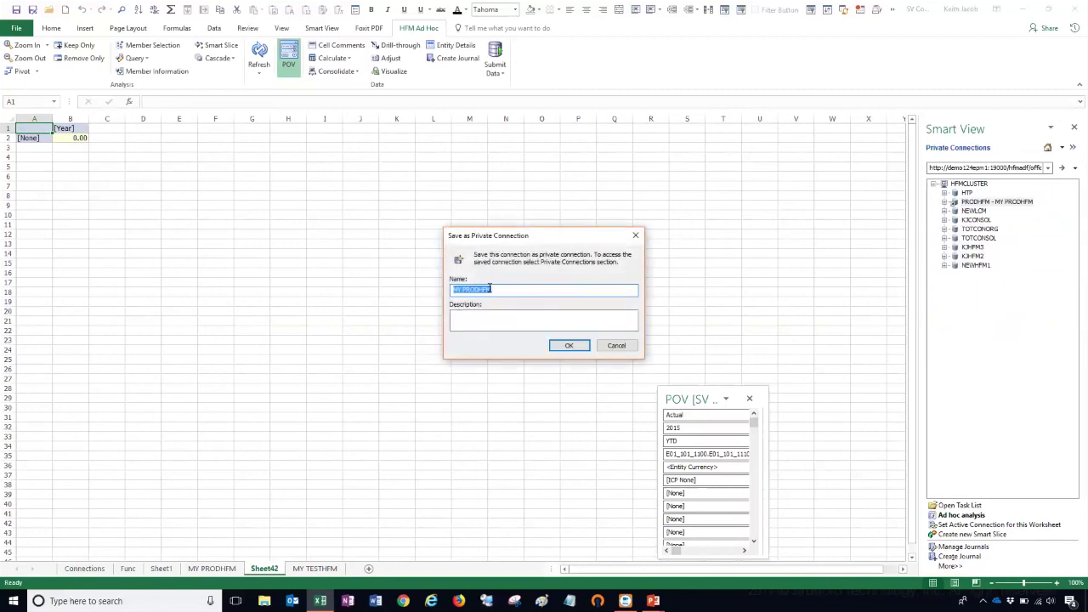
click(493, 289)
text(2)
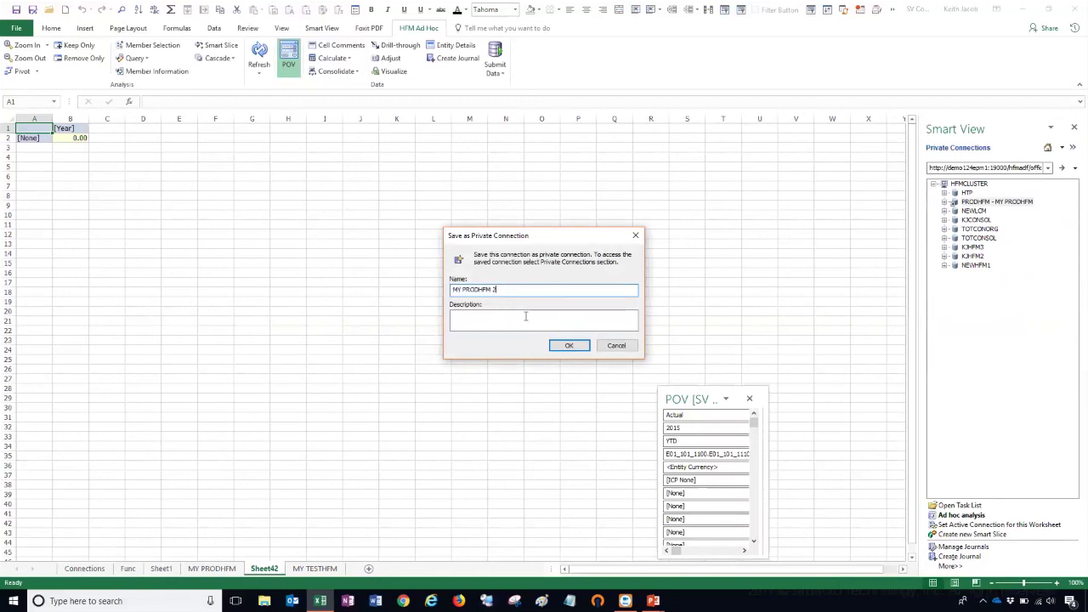
click(569, 345)
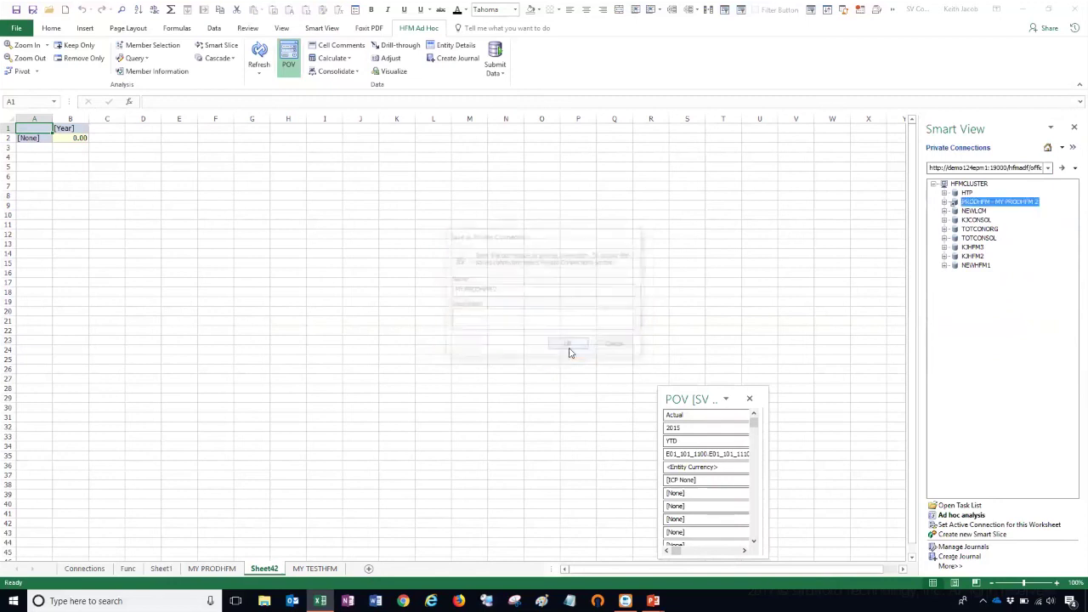
Open the named connection MY TESTHFM and switch back to the named connection MY PRODHFM 2.
right_click(1017, 203)
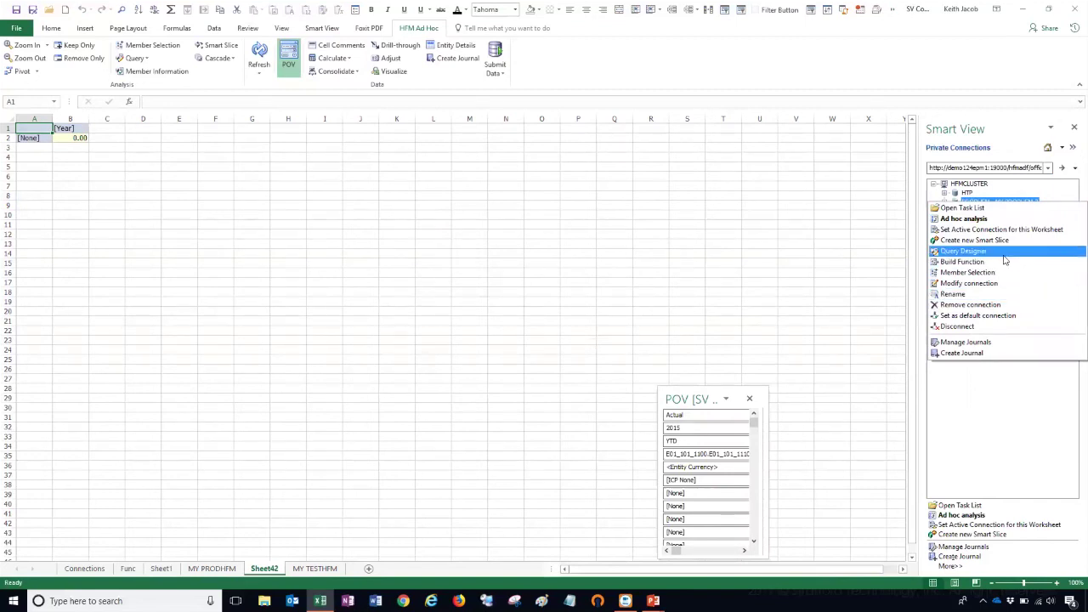
click(1073, 169)
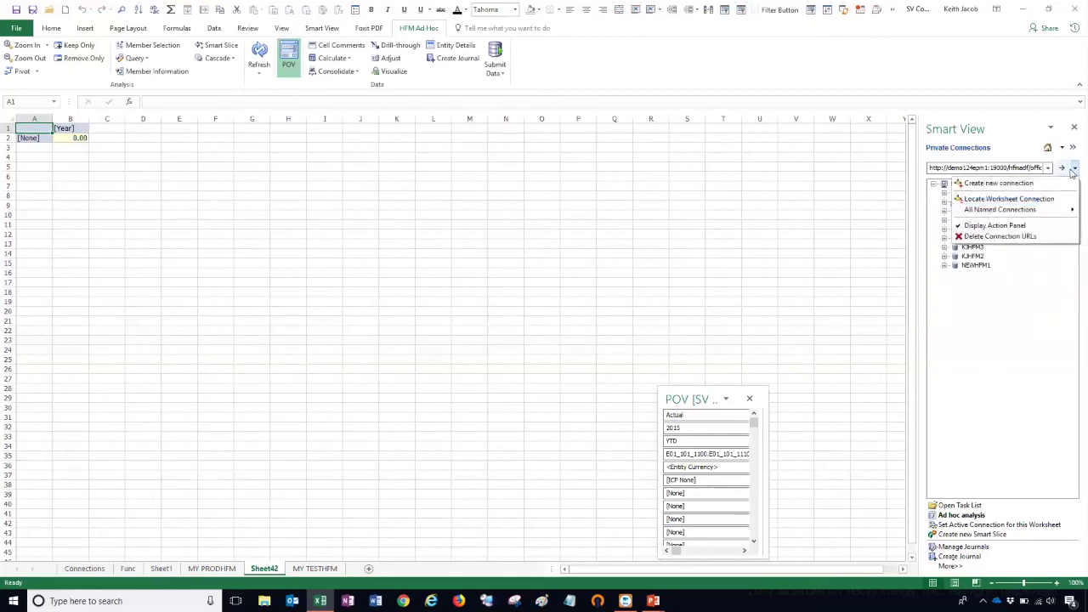
mouse_move(1059, 211)
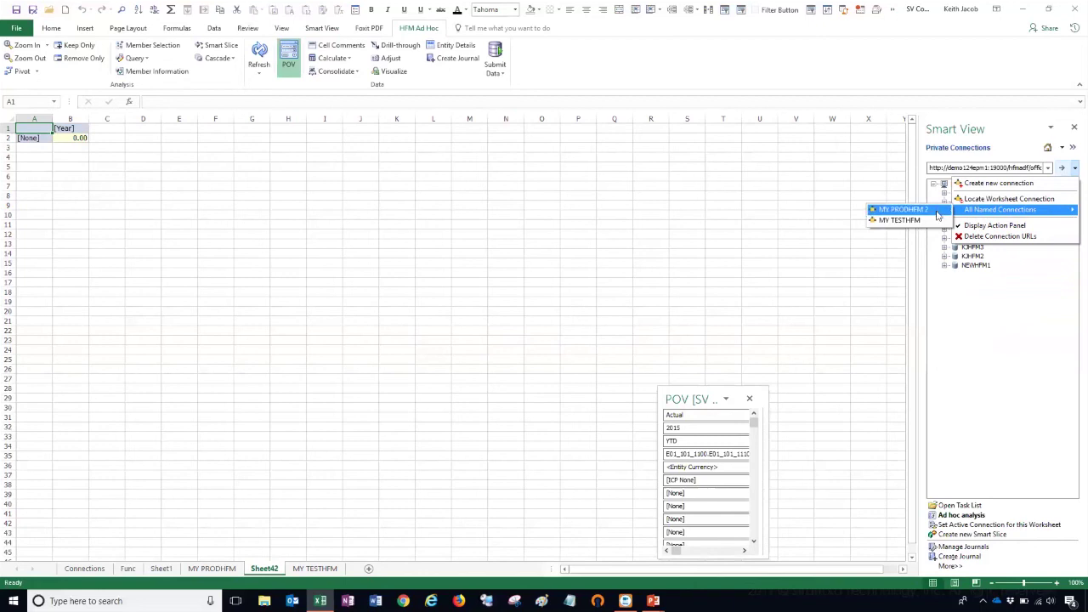
click(938, 220)
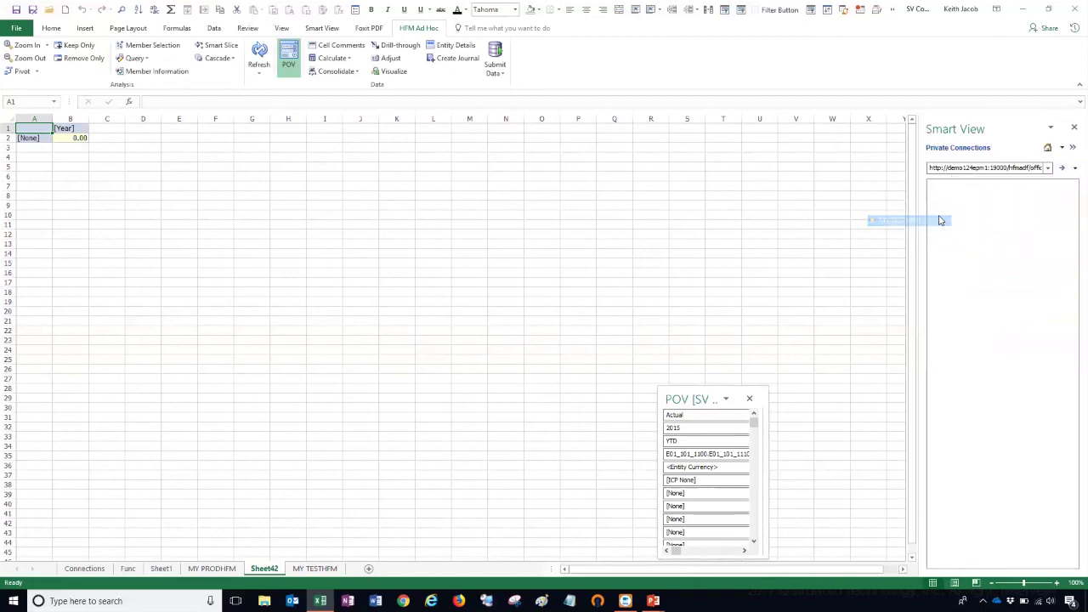
click(1074, 168)
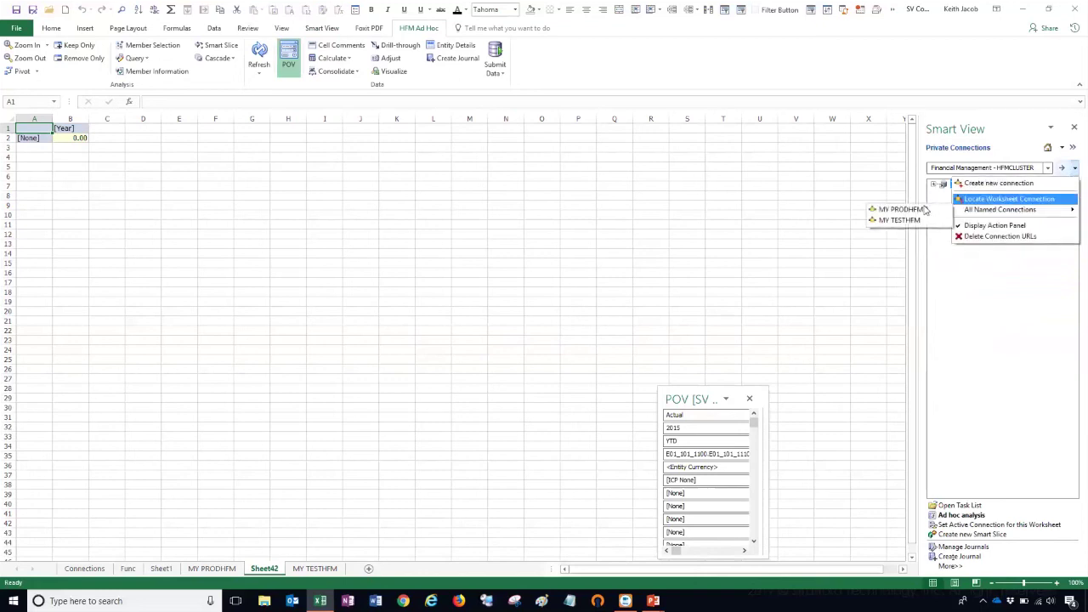
click(923, 210)
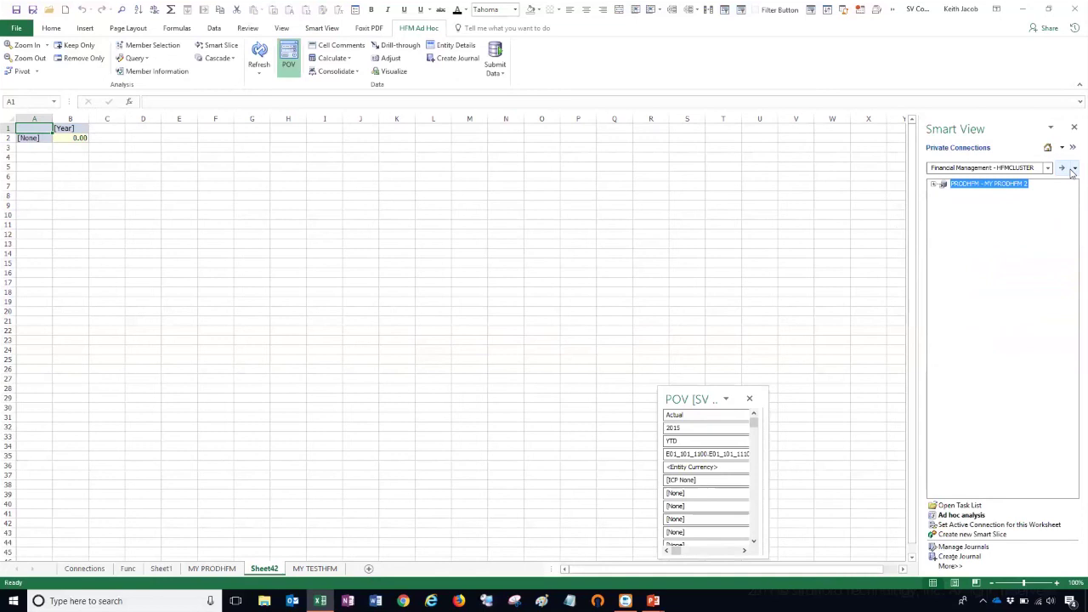
click(1073, 170)
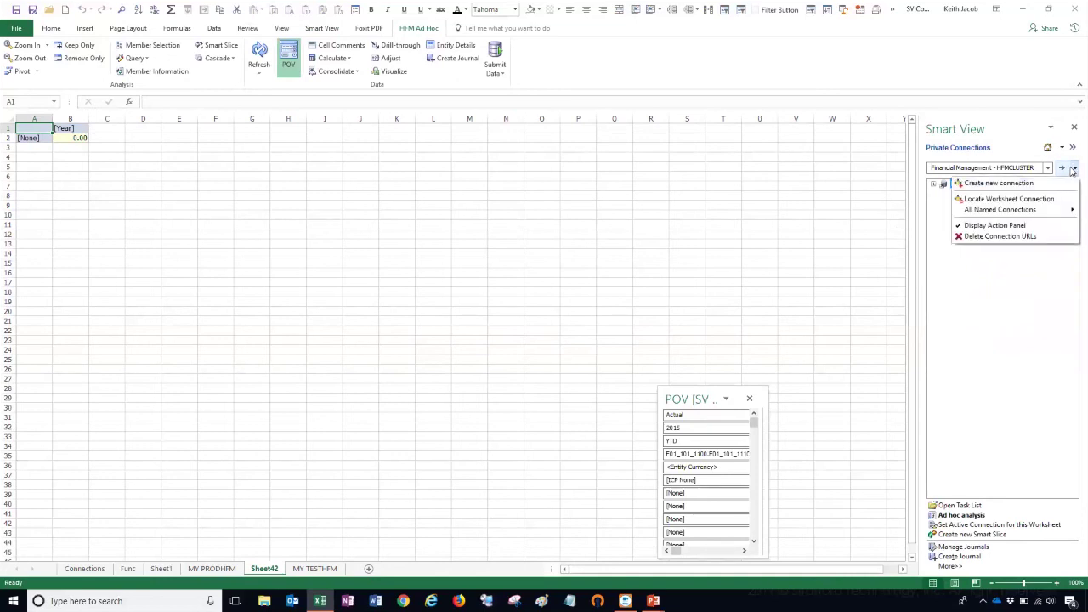
click(1054, 238)
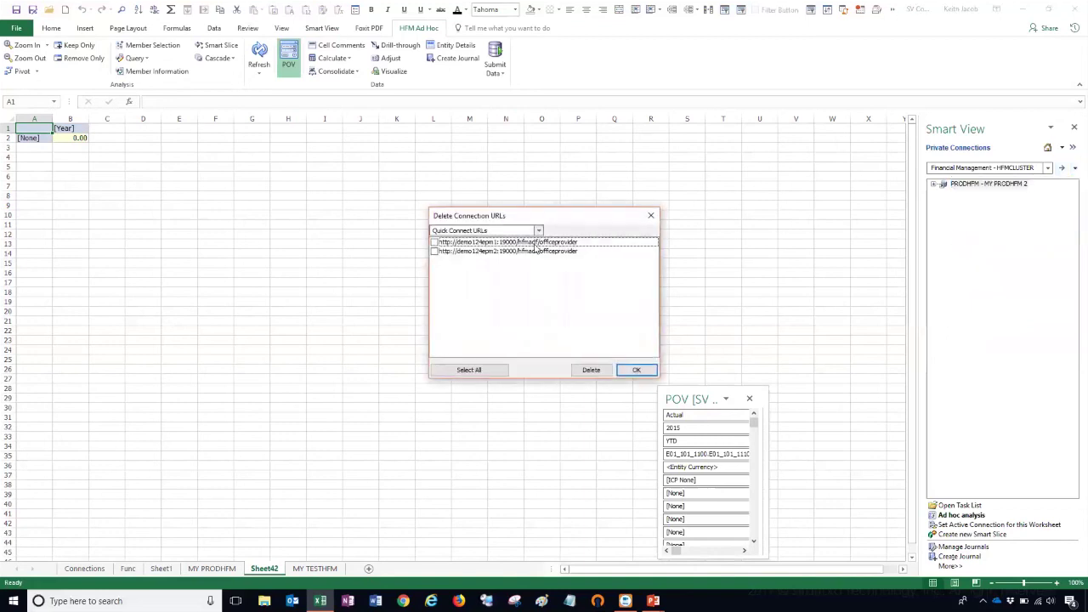
click(435, 243)
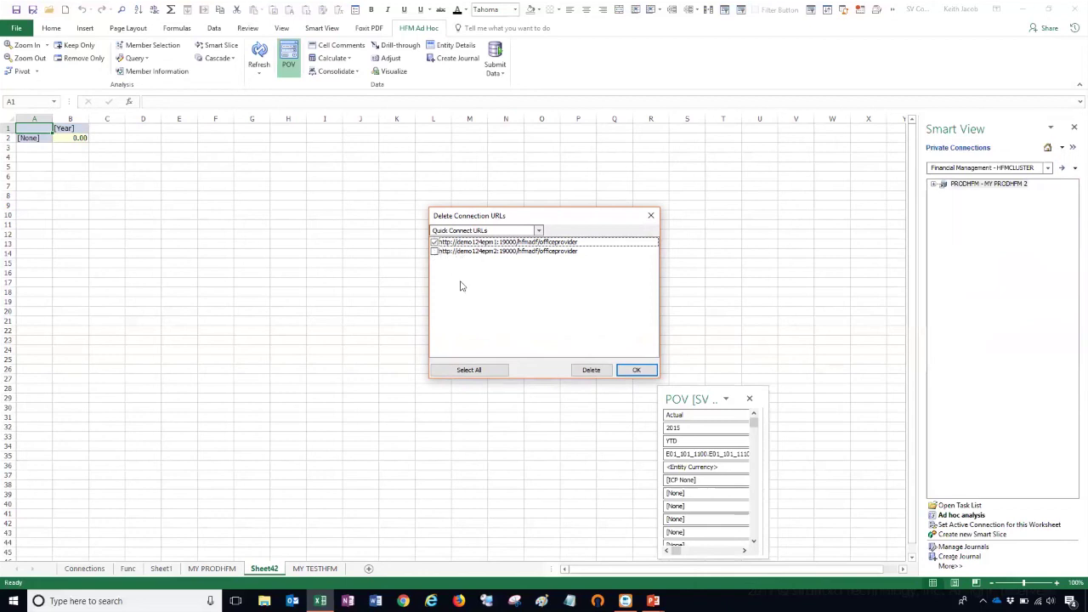
click(592, 371)
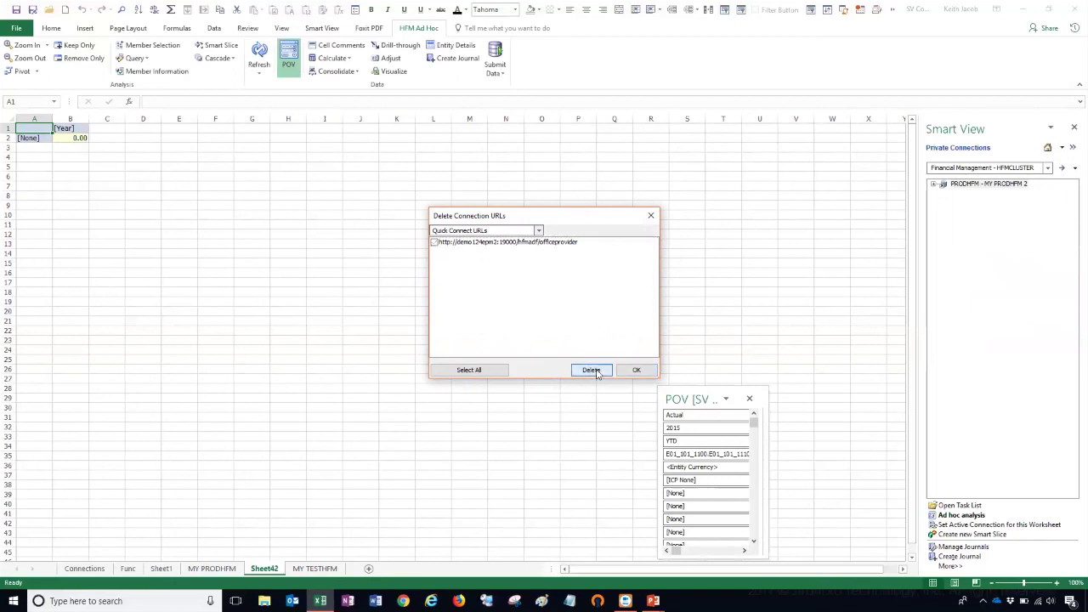
Delete the demo124epm2 and demo124epm1 SmartViewProviders addresses from the saved Shared Connections URLs.
click(539, 231)
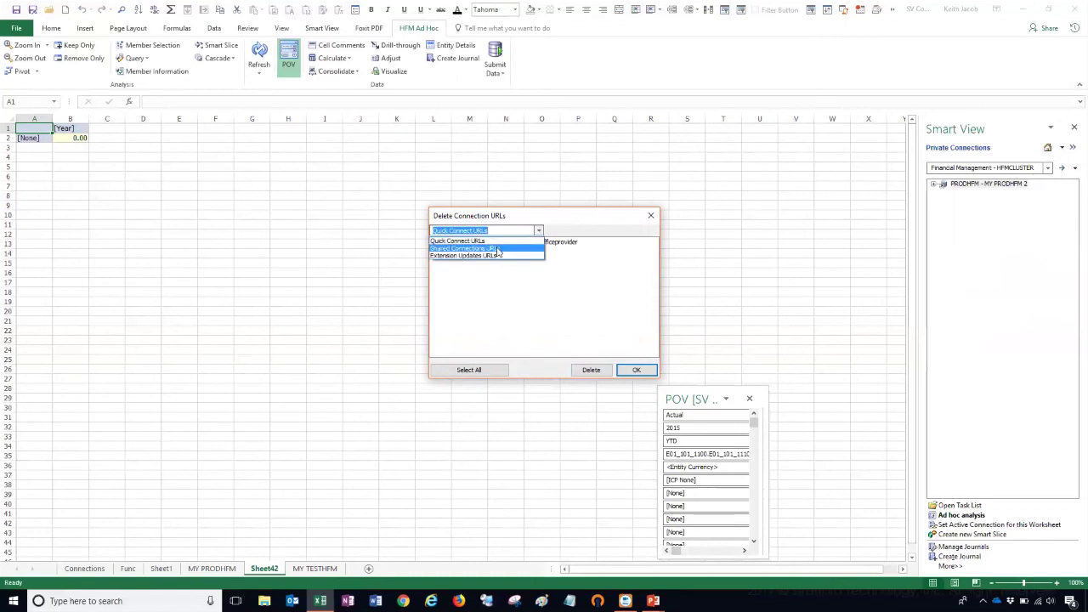
click(498, 248)
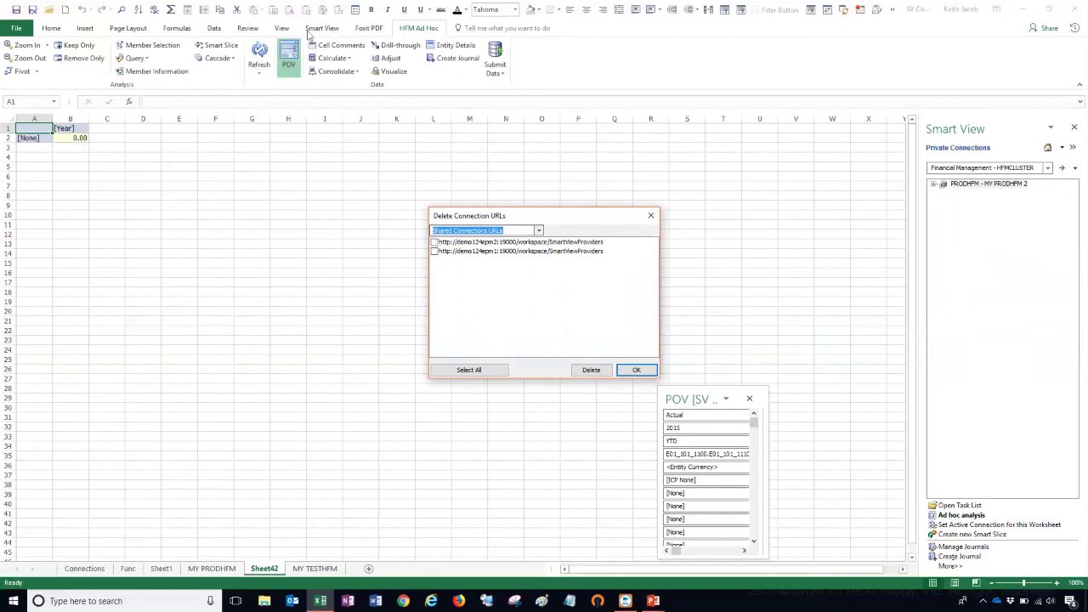
click(436, 242)
click(436, 252)
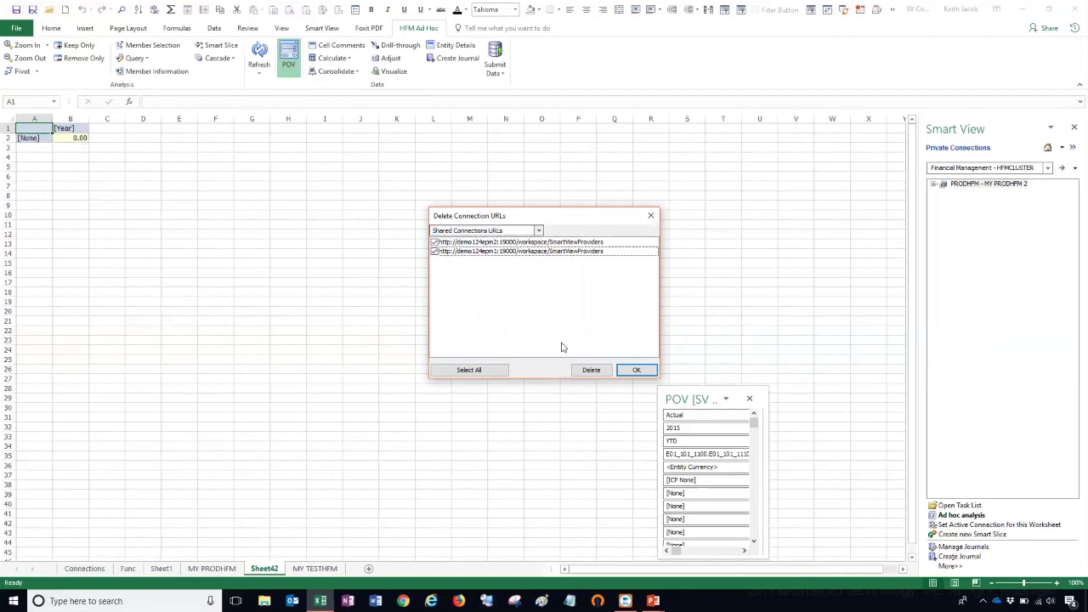
click(593, 370)
click(635, 371)
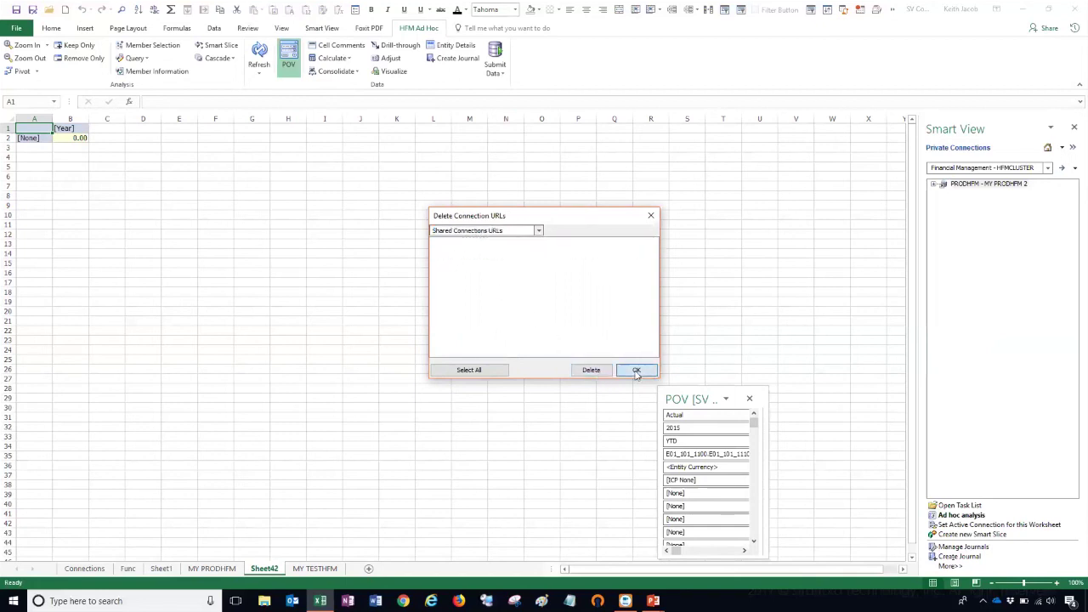
Clear the Shared Connections URL in the advanced Smart View options and save the options.
click(311, 30)
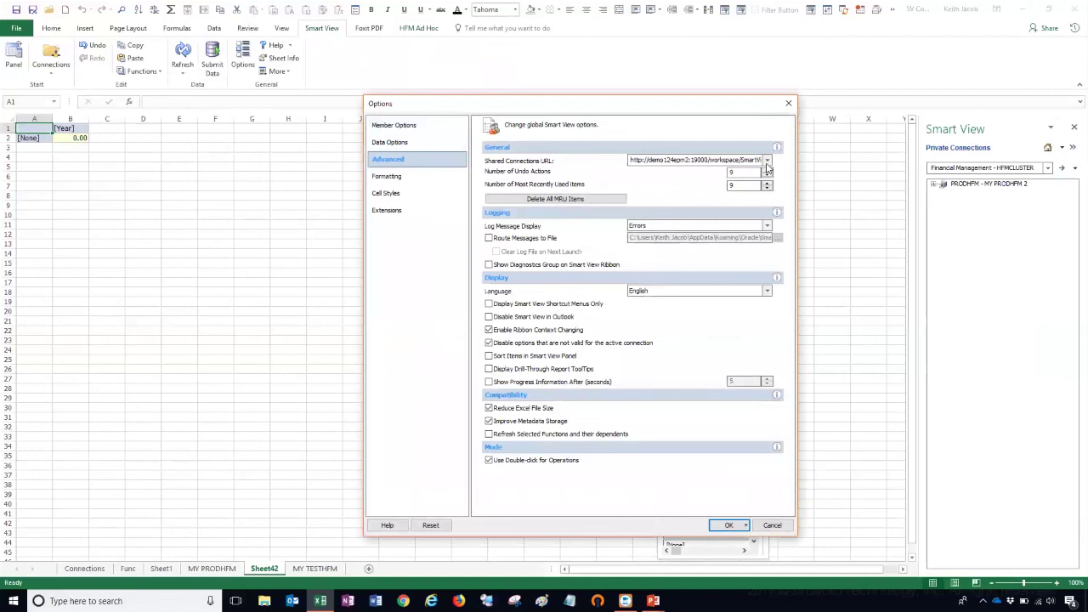
click(766, 162)
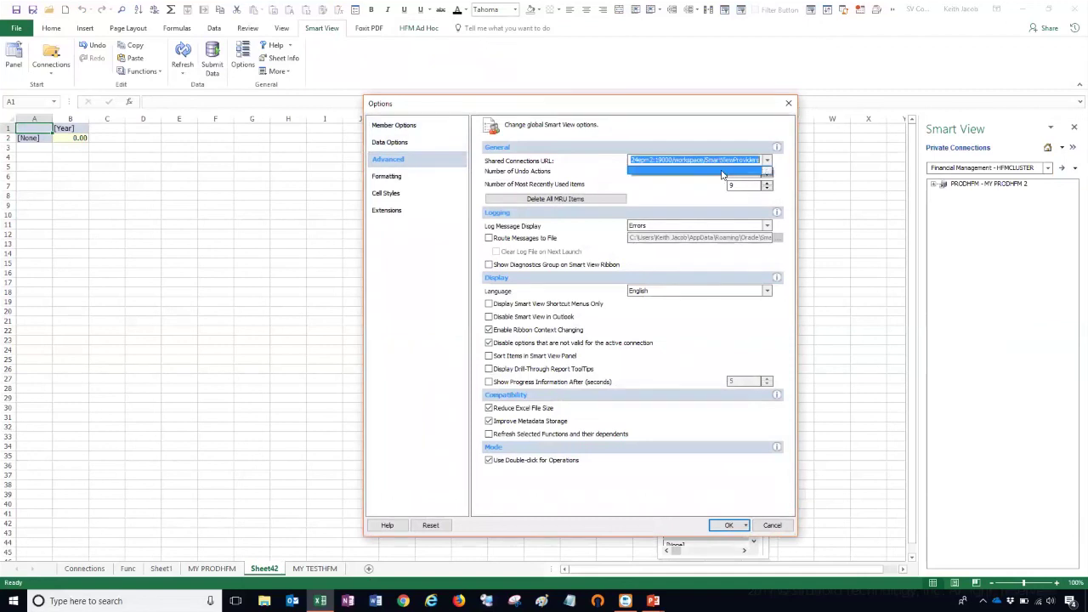
click(672, 189)
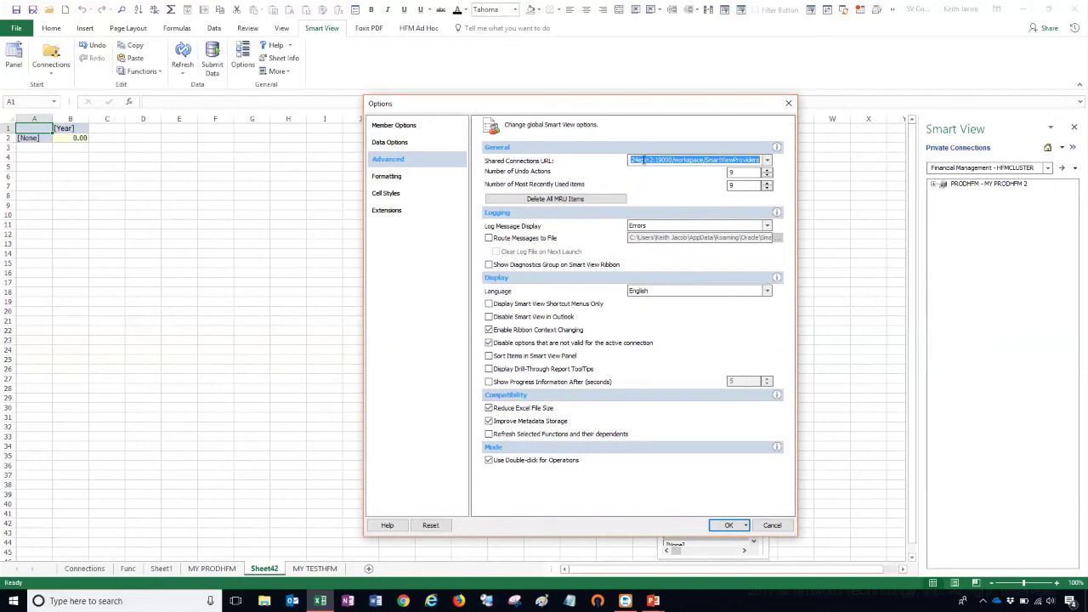
click(644, 160)
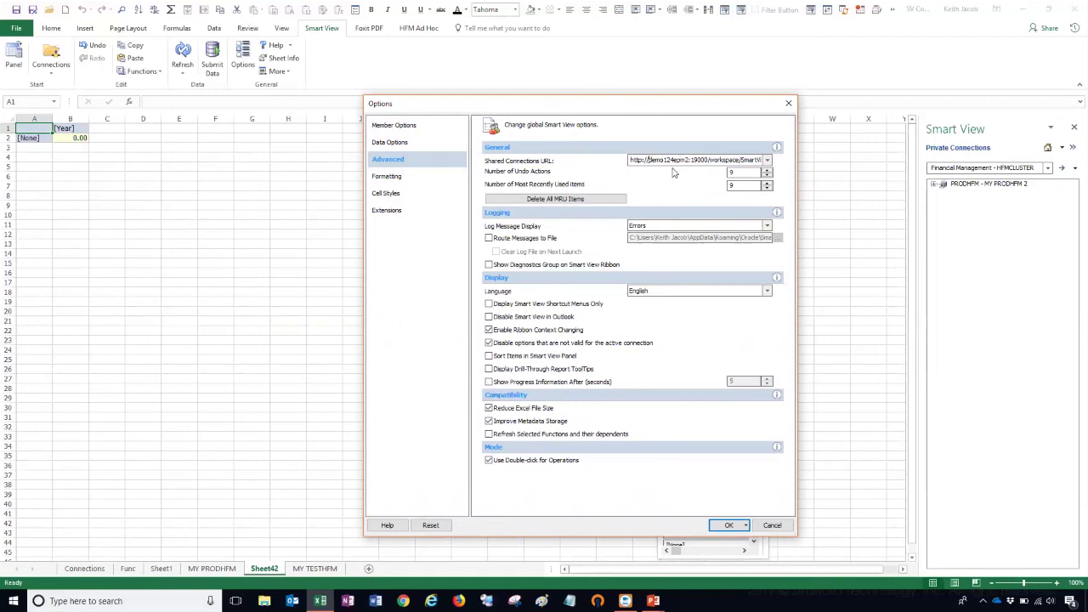
key(End)
key(shift+Home)
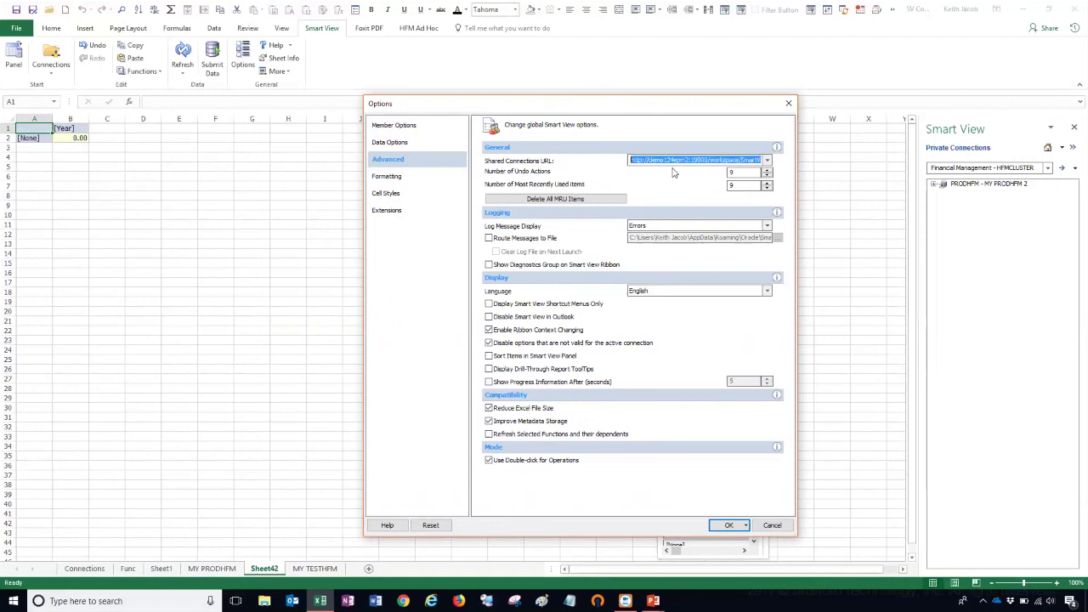
key(BackSpace)
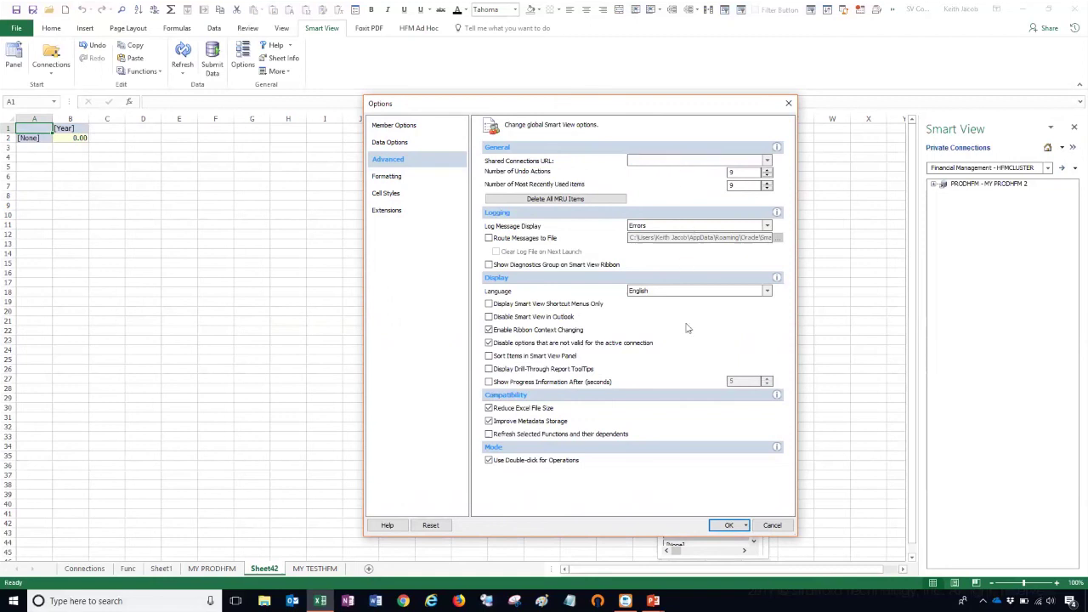
click(731, 525)
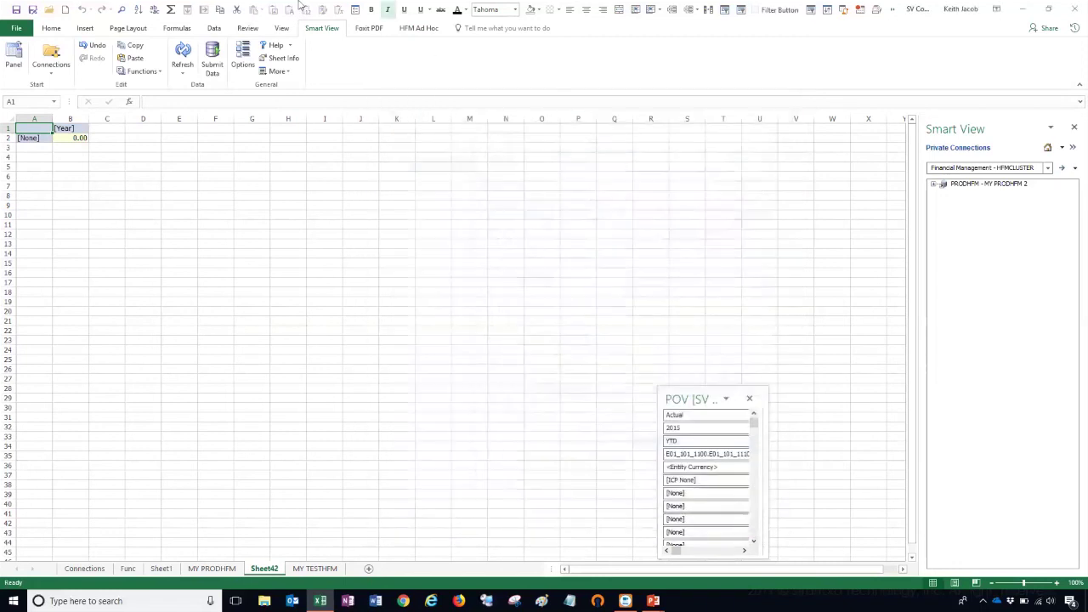
Check the Shared Connections URL and its saved entries in the advanced Smart View options, leaving without saving.
click(242, 58)
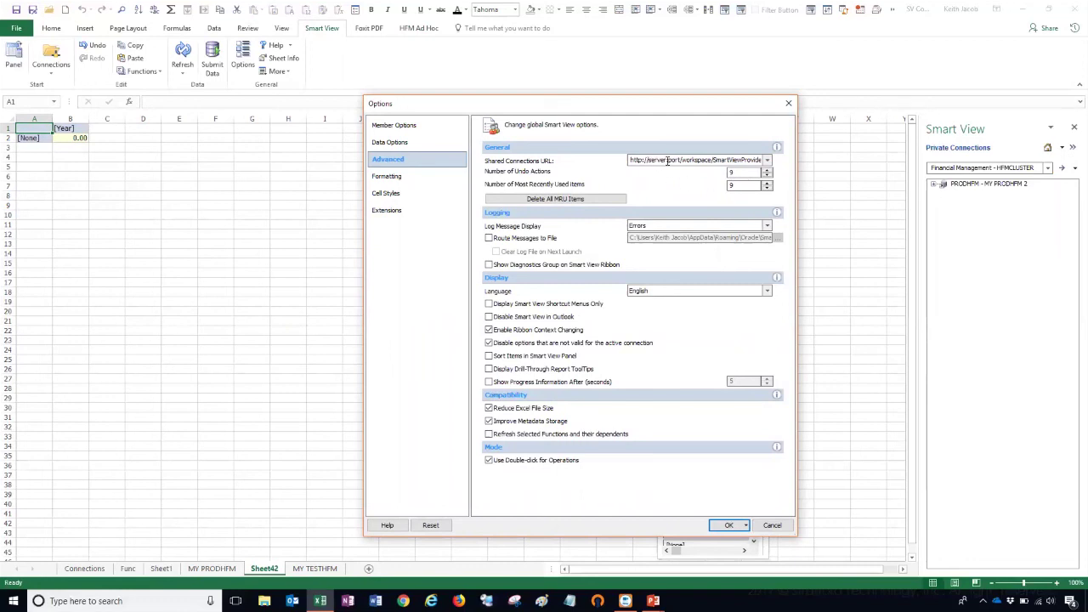
click(766, 162)
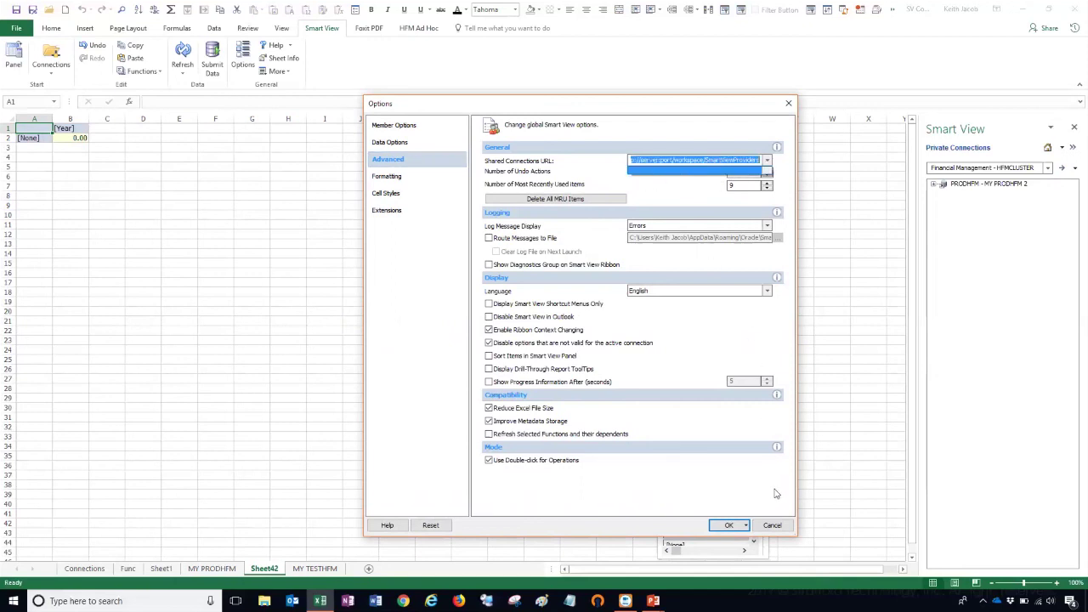
click(780, 527)
click(772, 525)
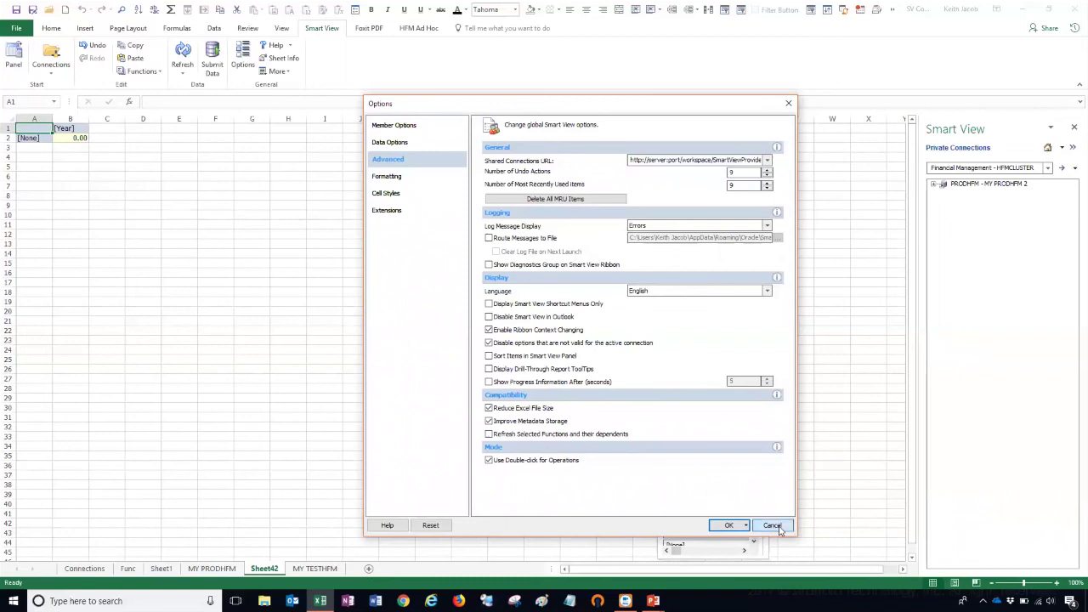